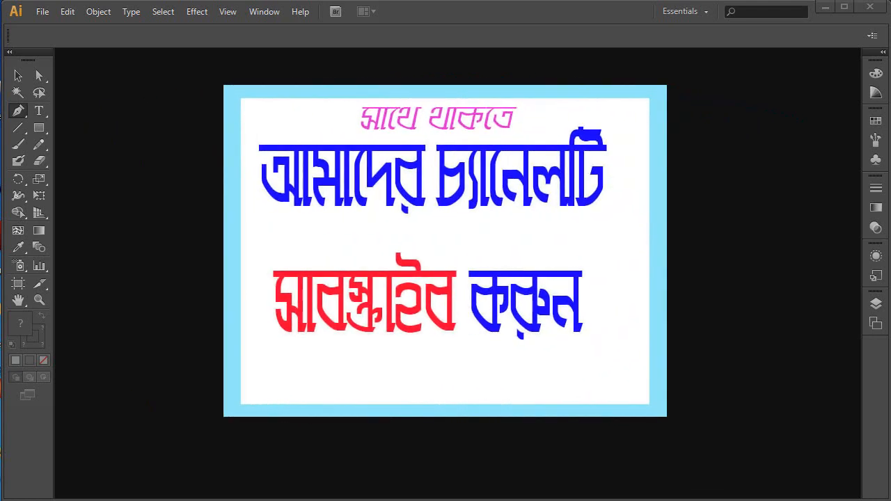
Step: Create a new blank document
click(42, 11)
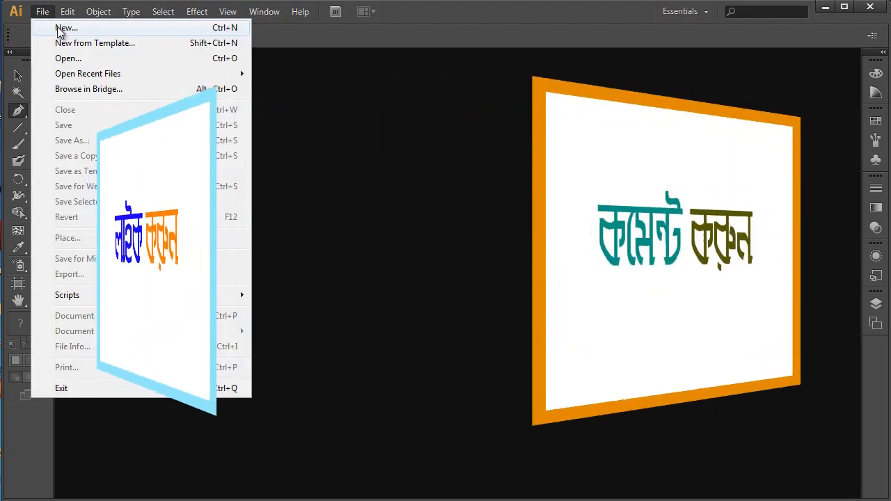
click(59, 28)
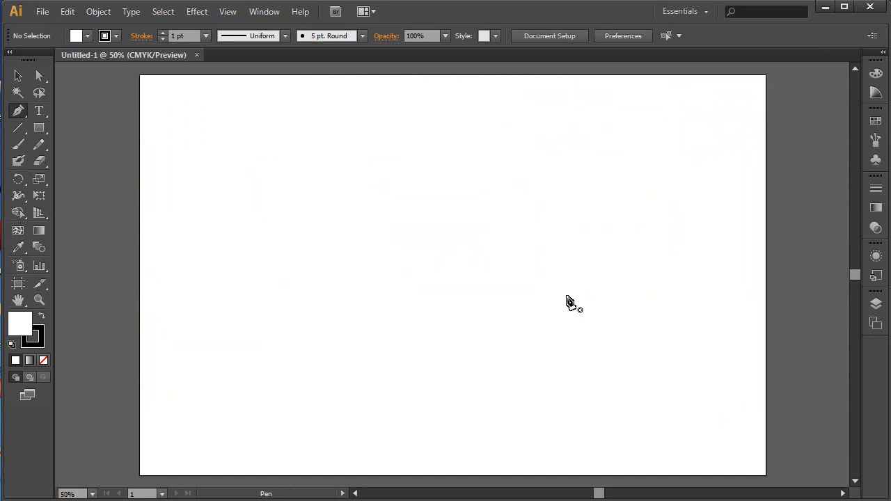
Step: Draw an upright rectangle about 4.8 in wide and 6.2 in tall in the upper part of the artboard
click(18, 111)
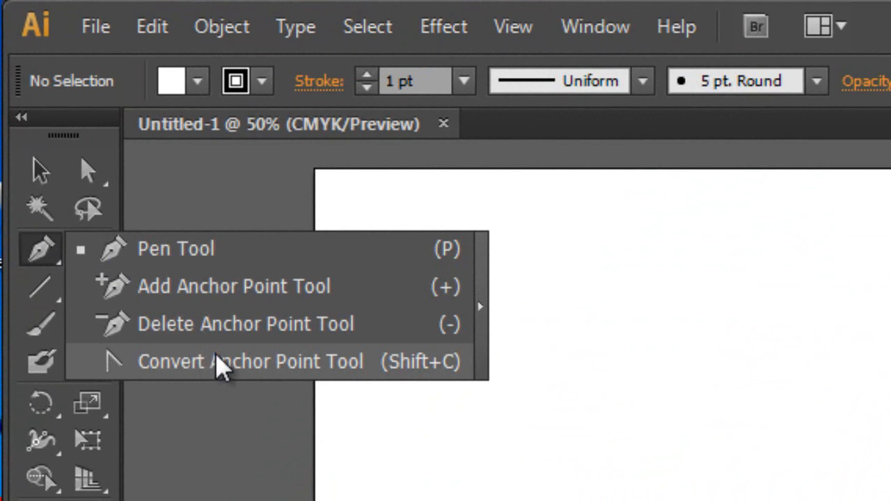
click(39, 252)
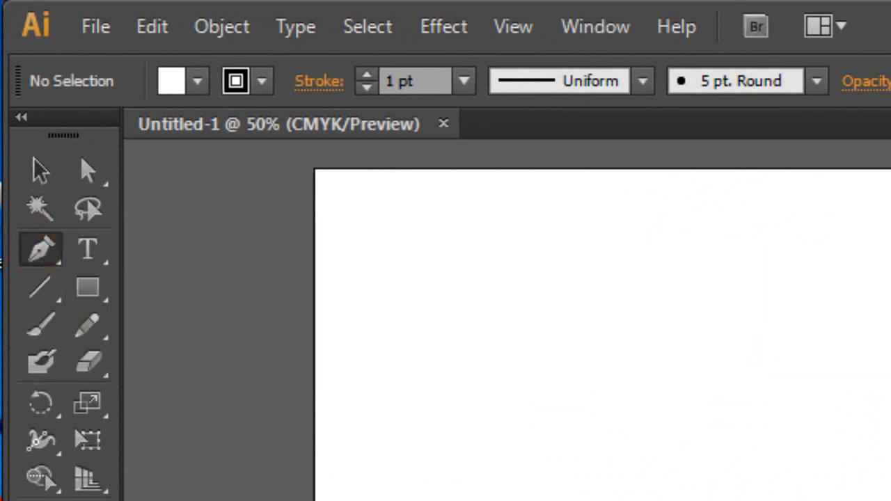
click(87, 287)
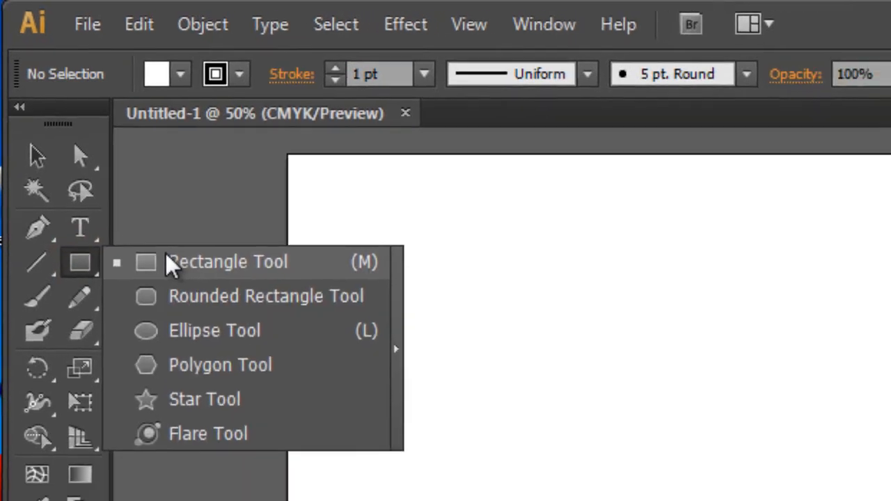
click(186, 286)
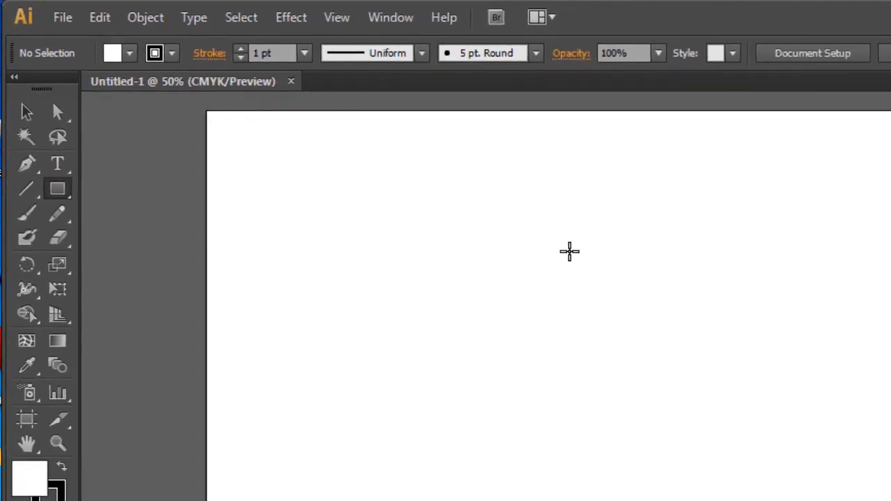
mouse_move(370, 165)
mouse_down()
mouse_move(509, 338)
mouse_move(502, 335)
mouse_up()
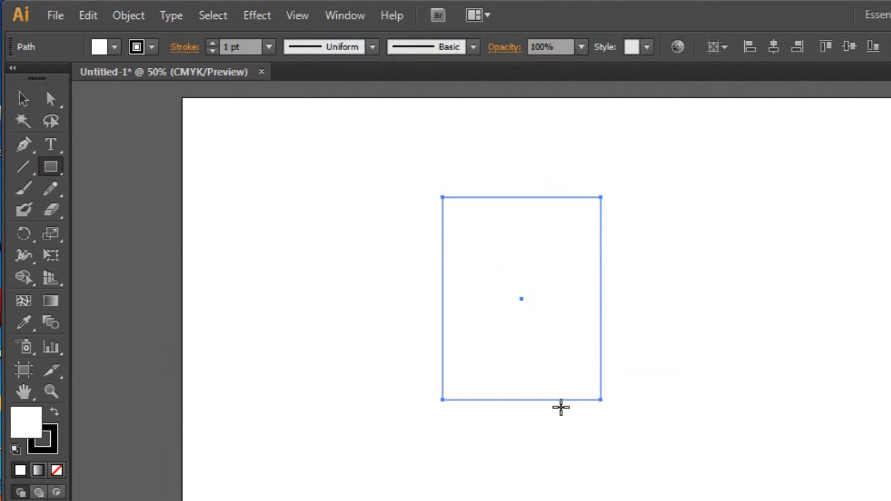
Step: Add an anchor point at the middle of each of the rectangle's four sides
click(19, 149)
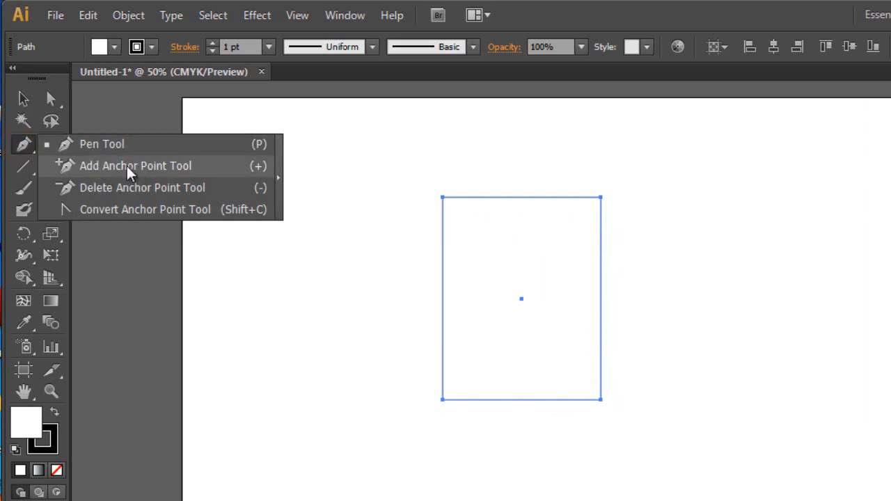
click(128, 167)
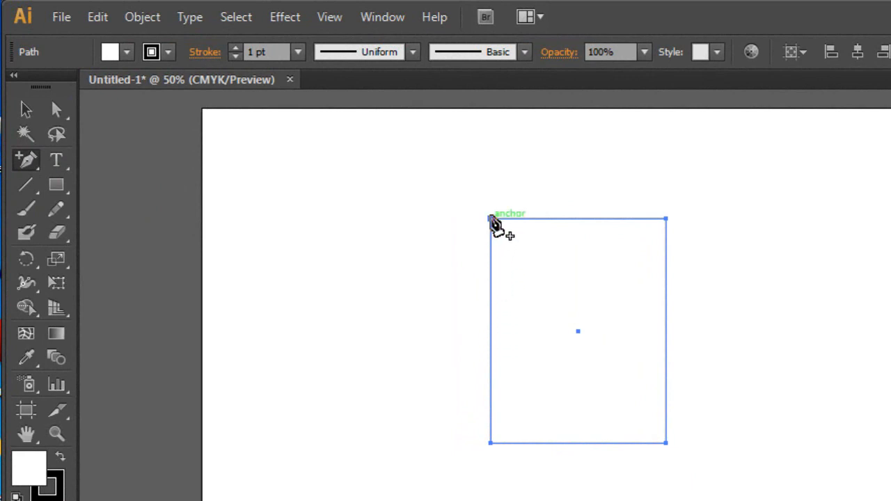
click(491, 333)
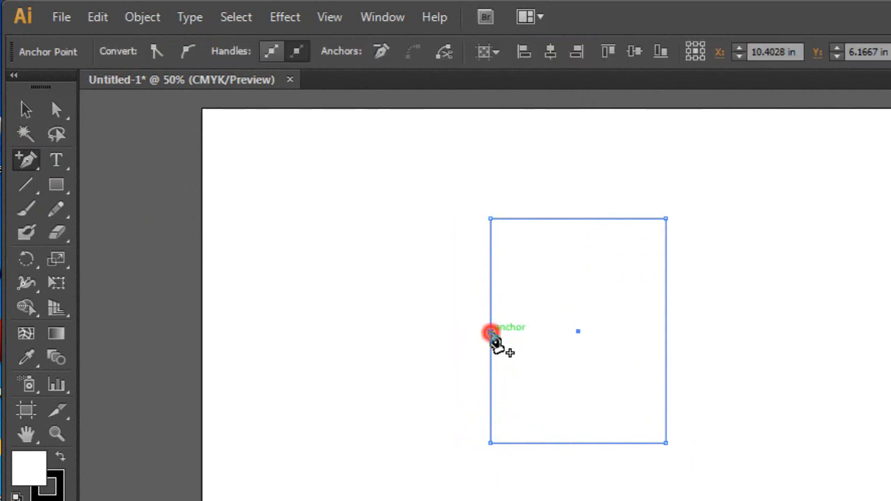
click(667, 334)
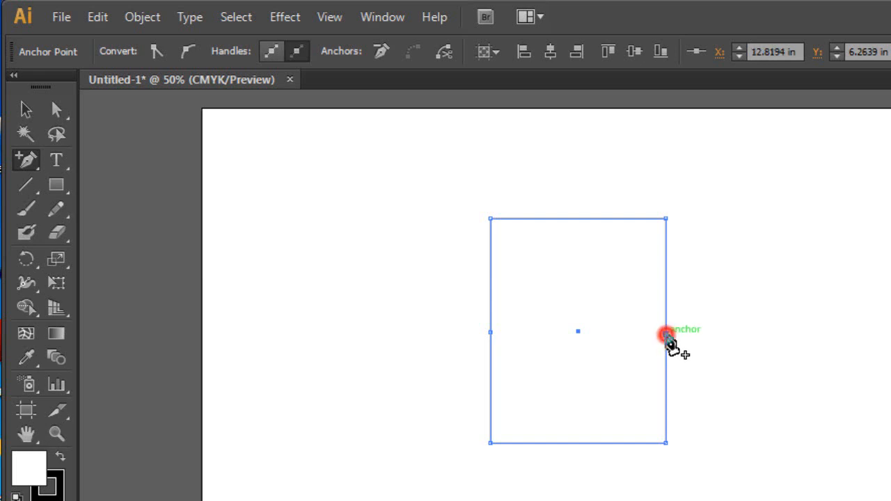
click(579, 443)
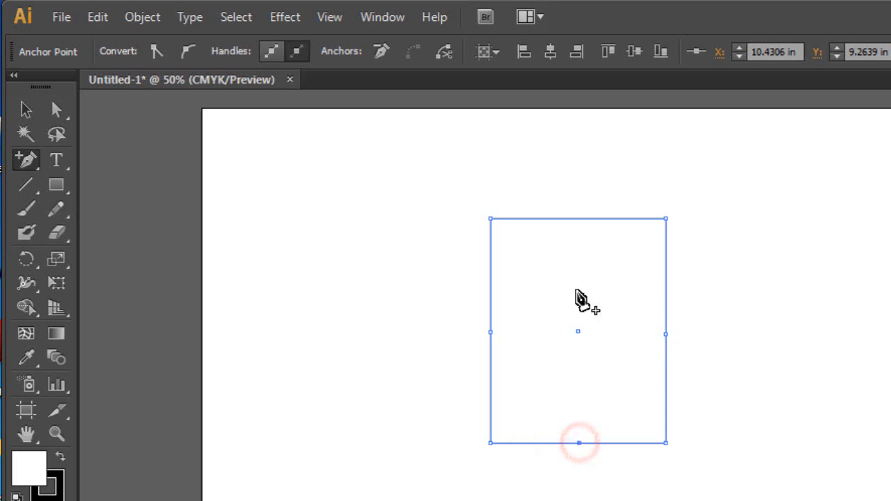
click(576, 220)
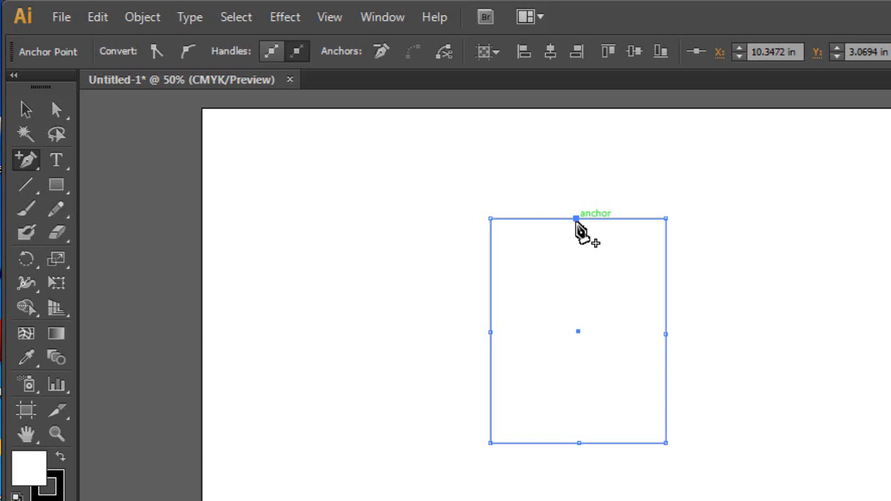
Step: Show the document rulers
click(328, 18)
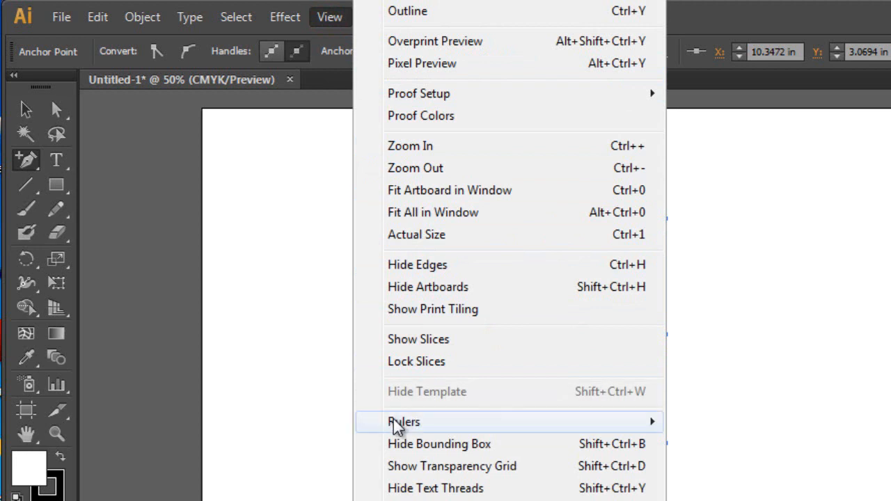
mouse_move(480, 424)
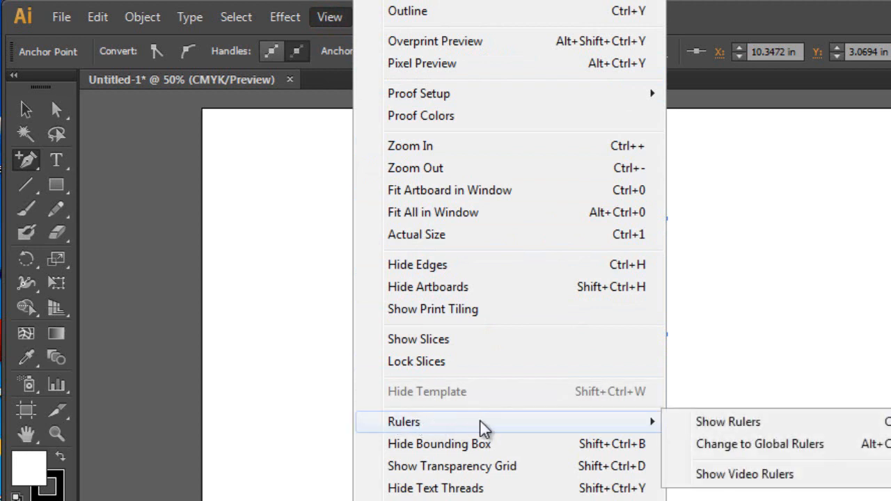
click(700, 427)
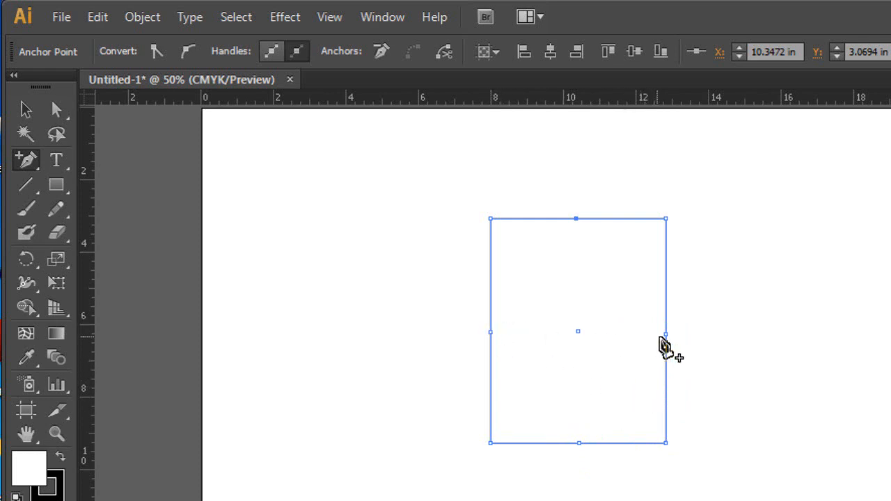
Step: Delete the rectangle's two bottom corner anchor points to form a pointed lower end
click(27, 161)
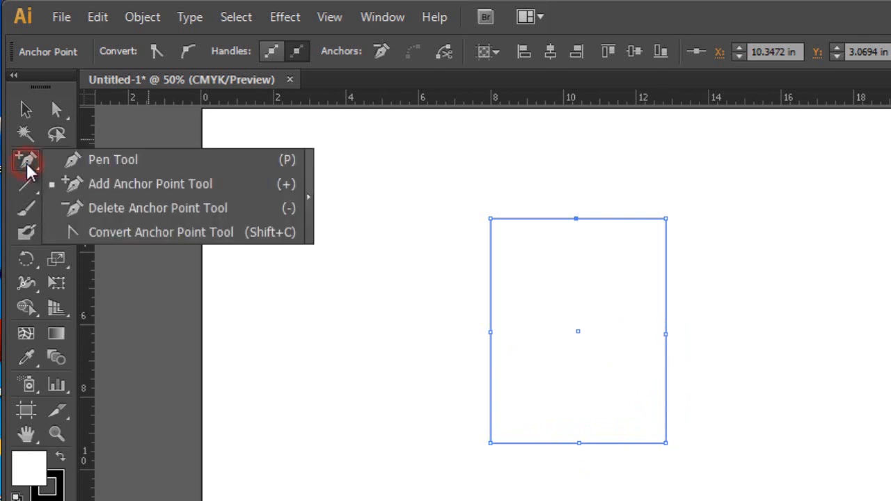
click(119, 211)
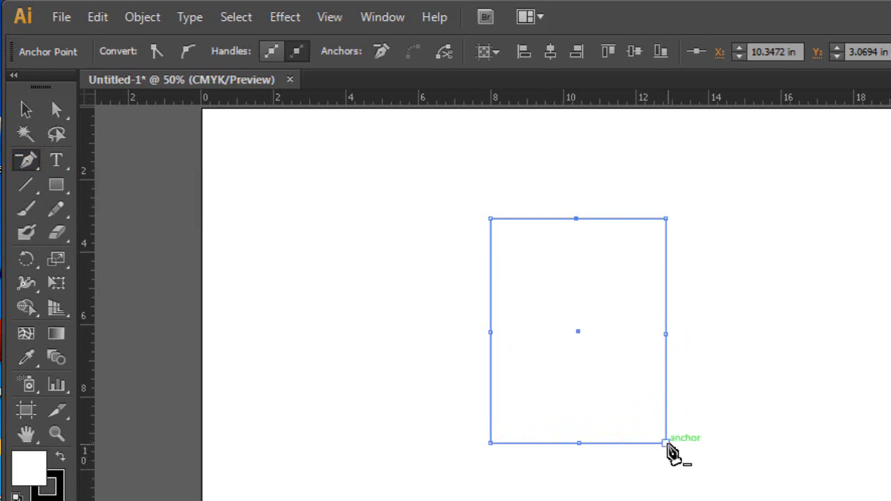
click(491, 444)
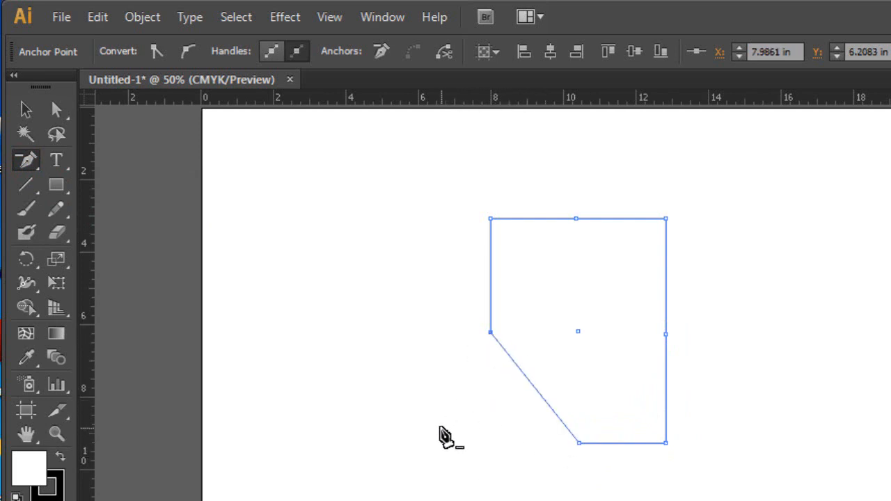
click(666, 443)
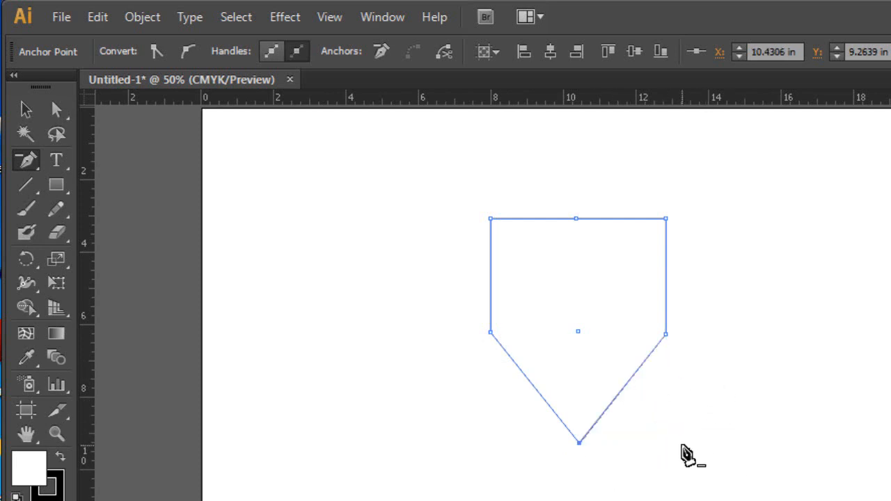
Step: Convert the shape's bottom point to a smooth anchor with wide horizontal handles, rounding the lower half symmetrically
click(28, 159)
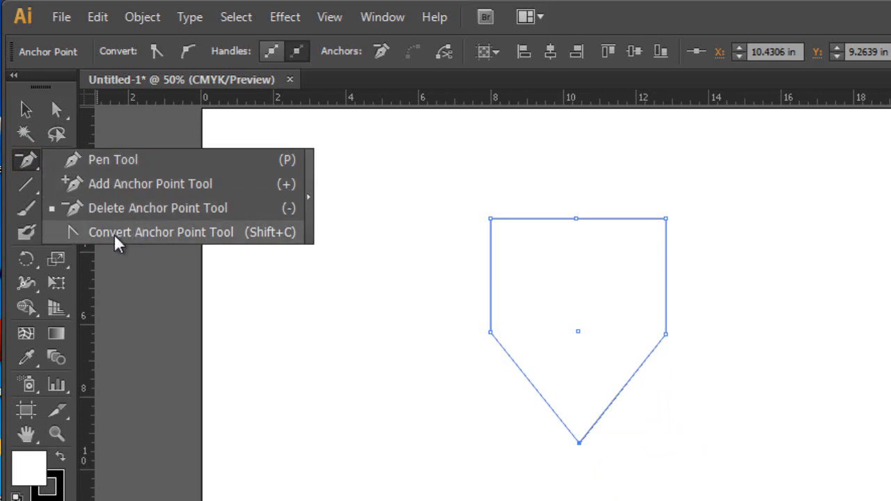
click(151, 234)
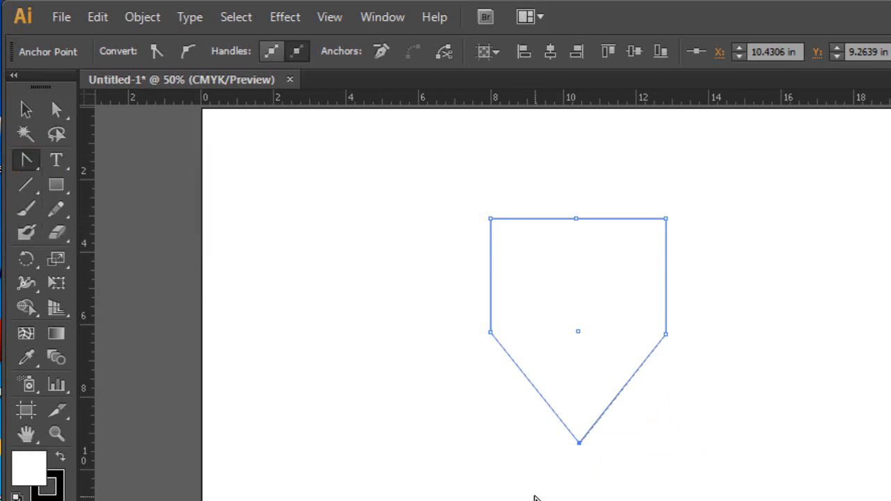
click(578, 444)
drag(578, 444, 486, 443)
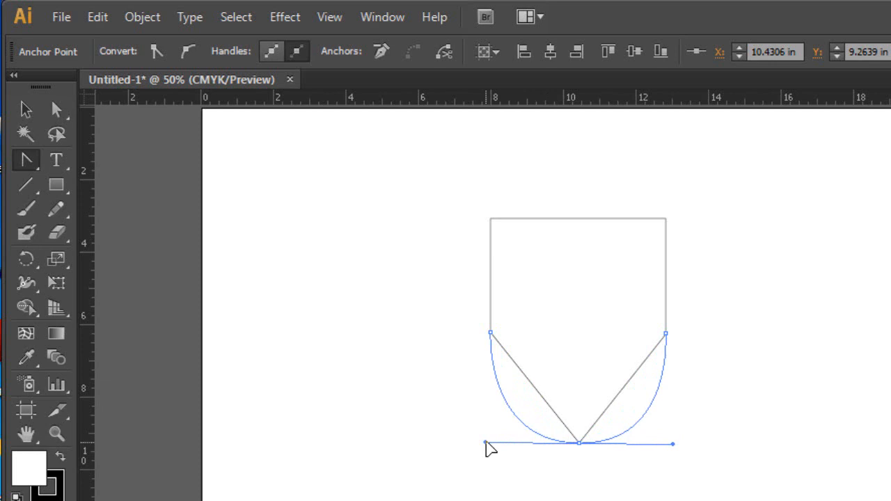
drag(486, 443, 486, 444)
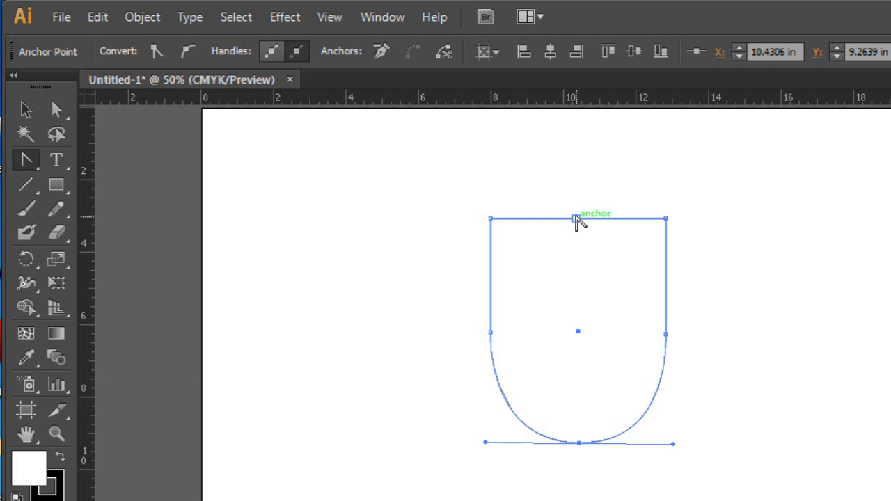
Step: Convert the anchor at the middle of the top edge into a smooth point with short diagonal handles, forming an S-shaped wave, and deselect the shape
drag(576, 218, 592, 197)
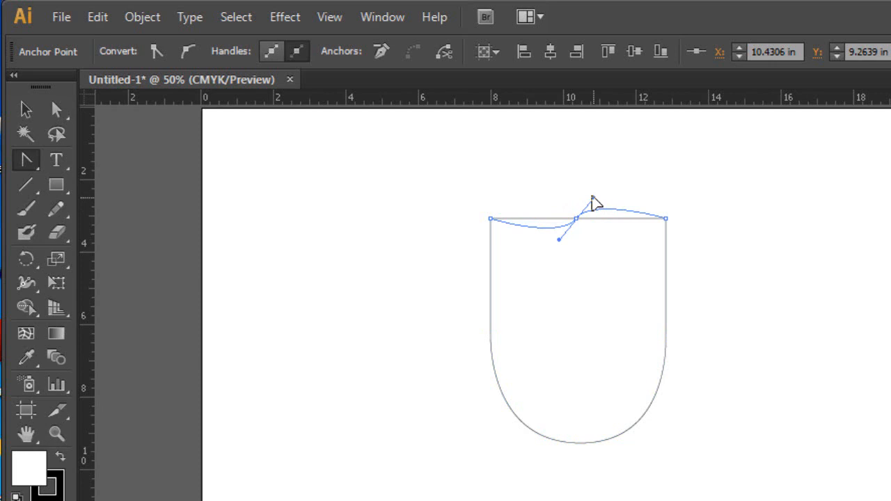
drag(592, 198, 592, 197)
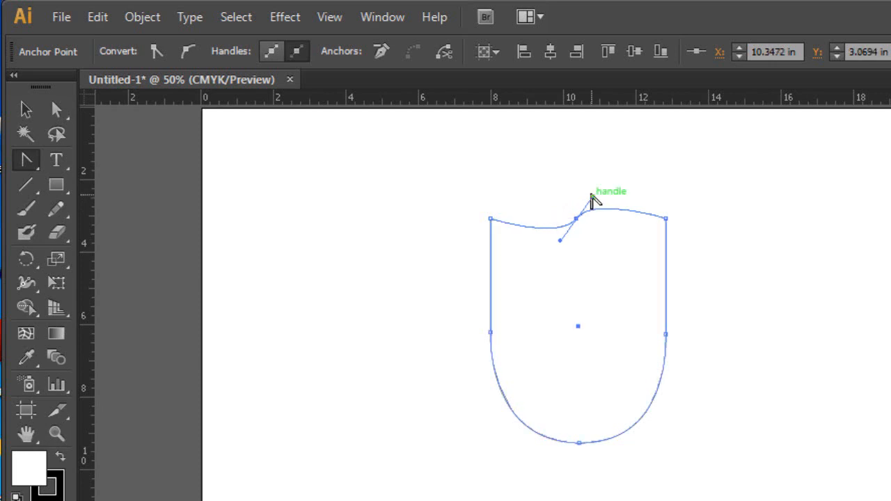
click(26, 110)
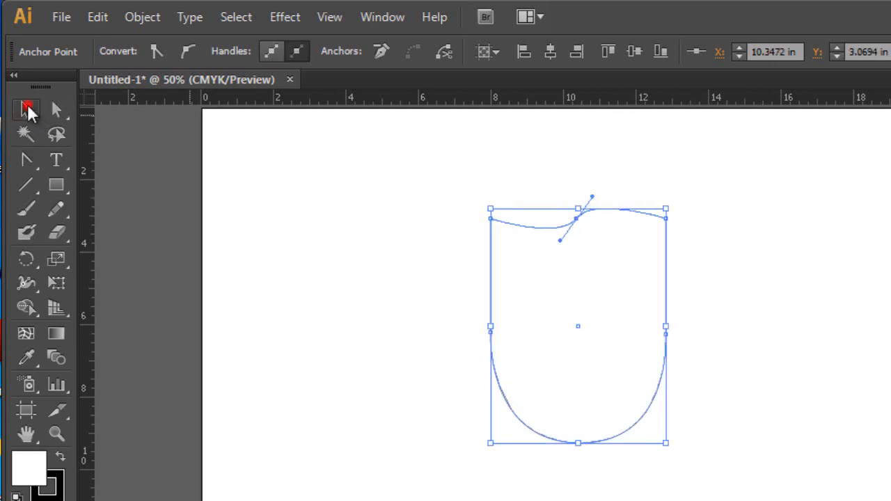
click(379, 229)
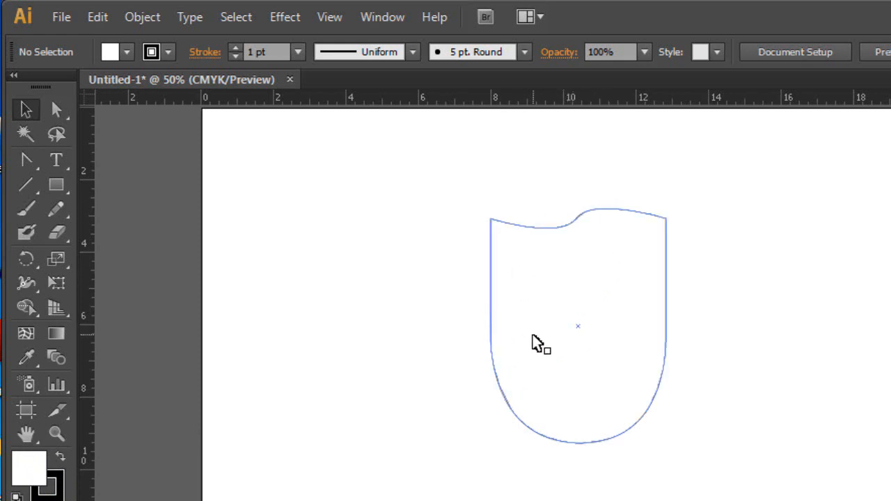
Step: Make a copy of the shield shape scaled uniformly to 80% inside the original, and deselect it
click(25, 110)
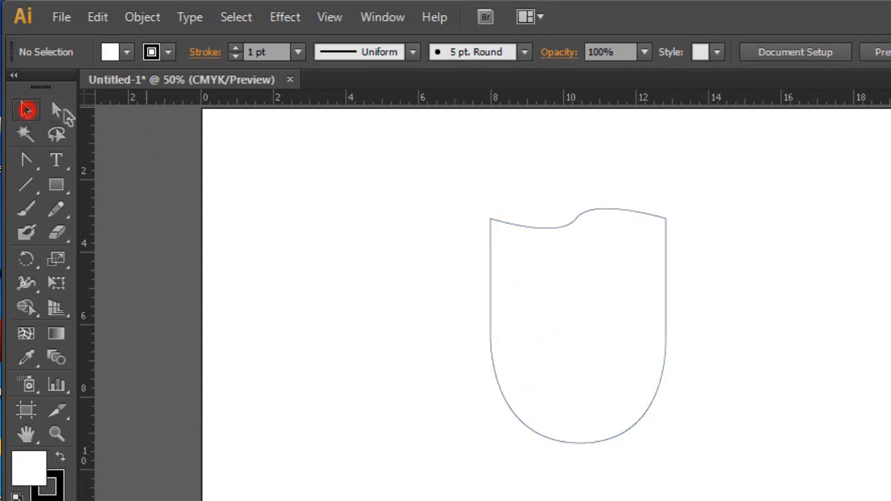
click(492, 241)
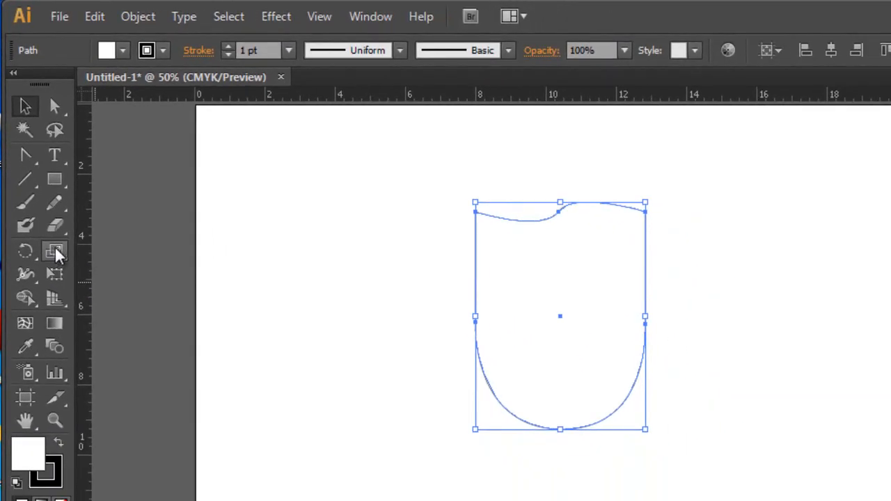
double_click(55, 255)
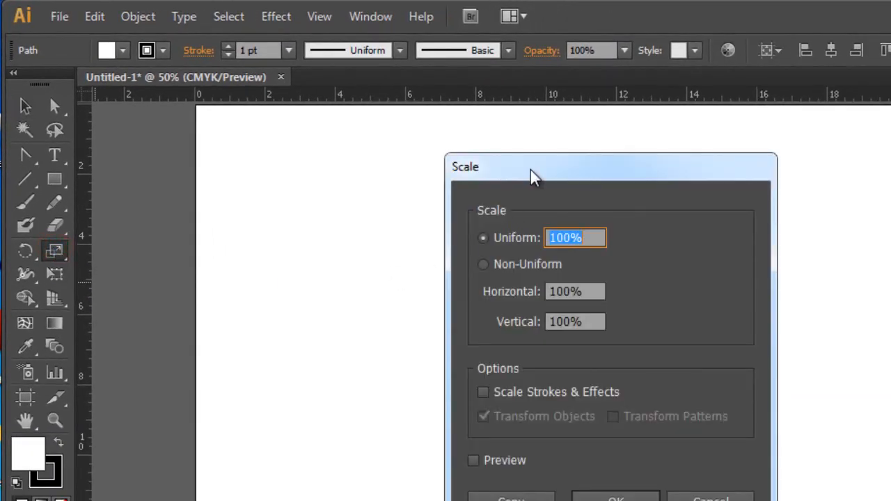
drag(534, 172, 829, 173)
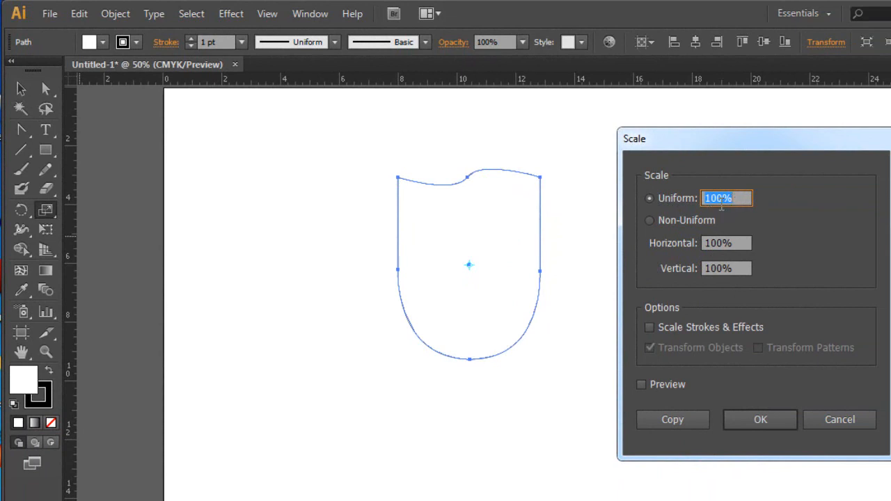
text(80)
click(641, 385)
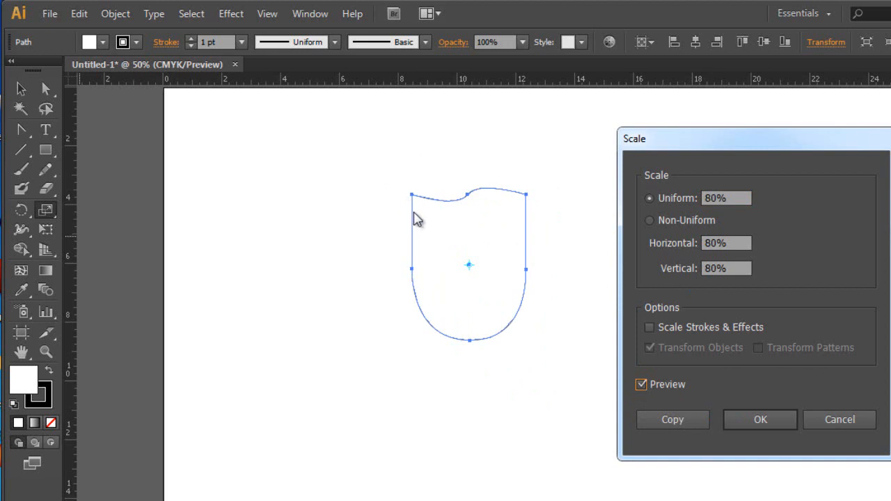
click(665, 422)
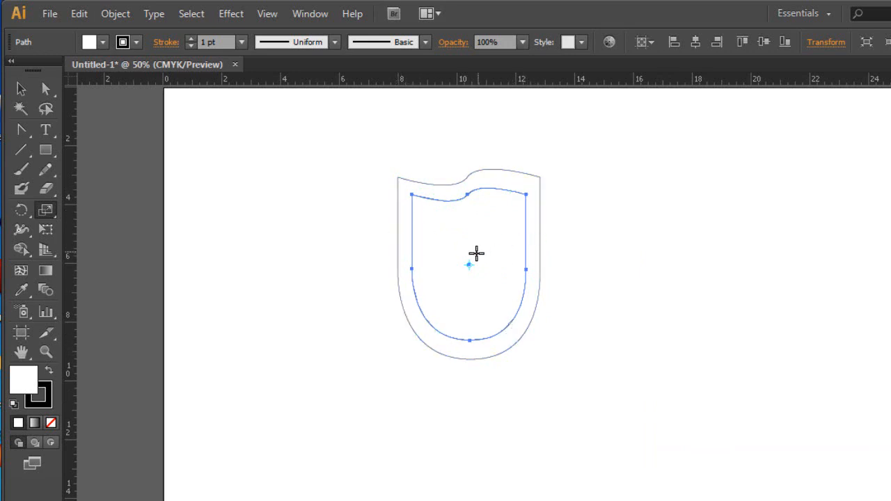
key(v)
click(390, 389)
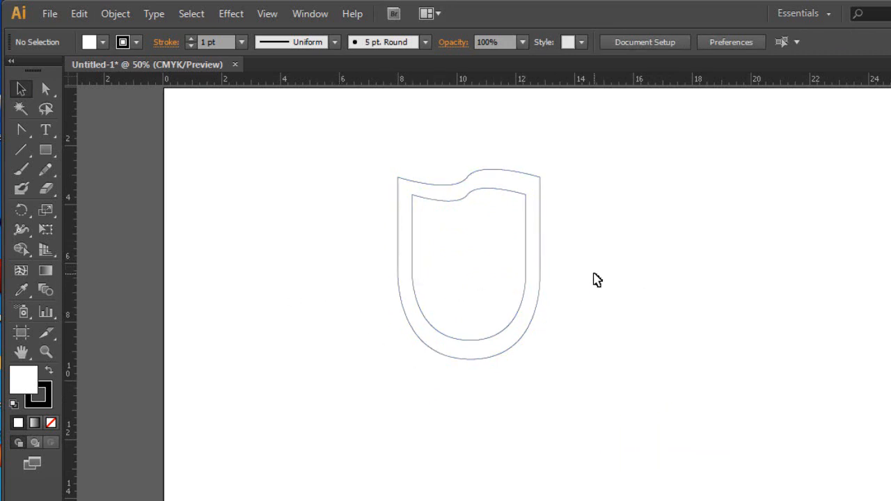
Step: Draw an arc about 8.97 in wide and 1.22 in high across the middle of both shields, extending past both sides, and deselect it
click(21, 152)
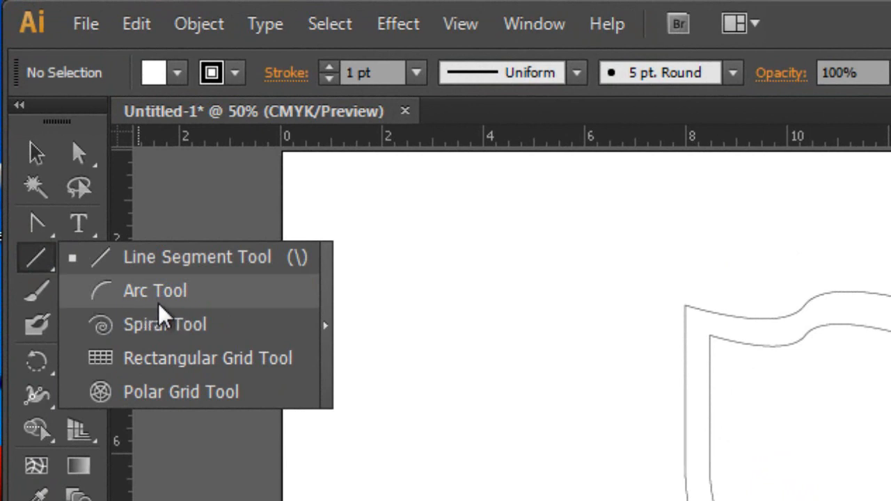
click(108, 301)
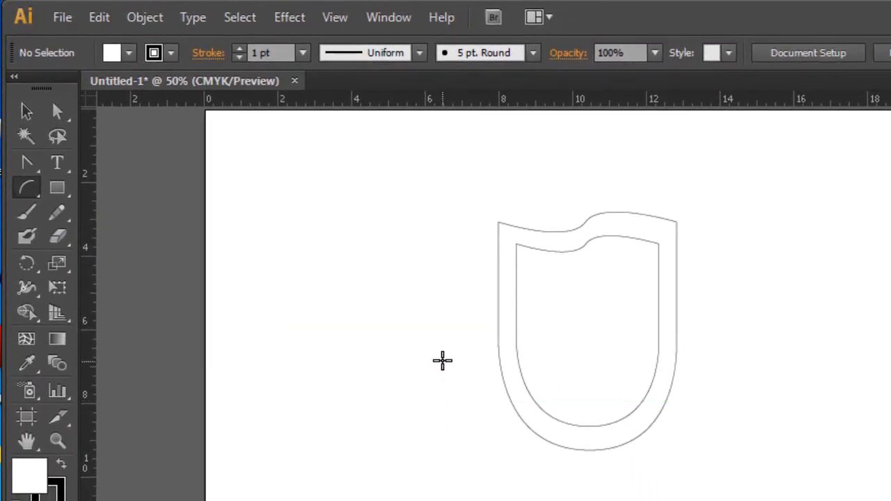
click(442, 357)
drag(442, 357, 773, 313)
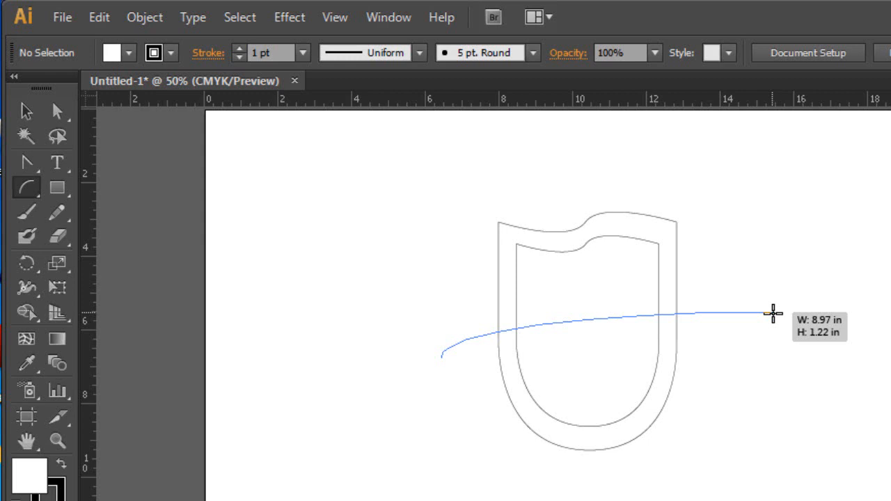
drag(773, 314, 773, 314)
key(Escape)
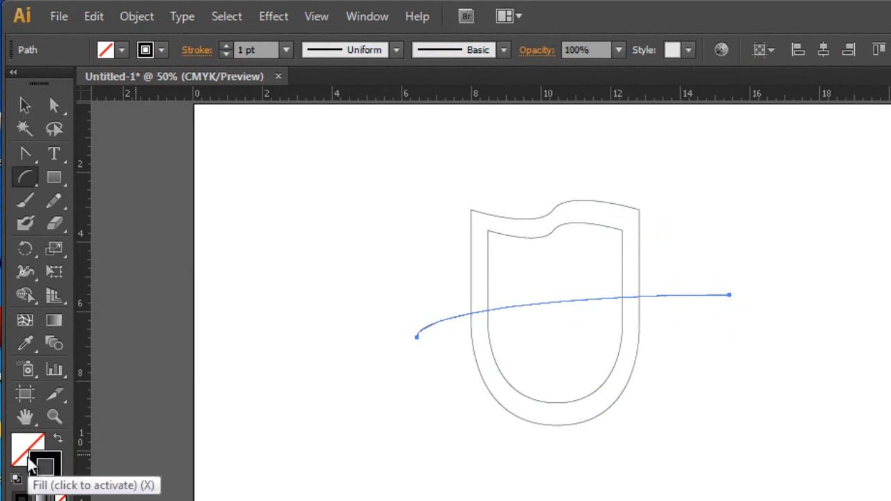
click(24, 105)
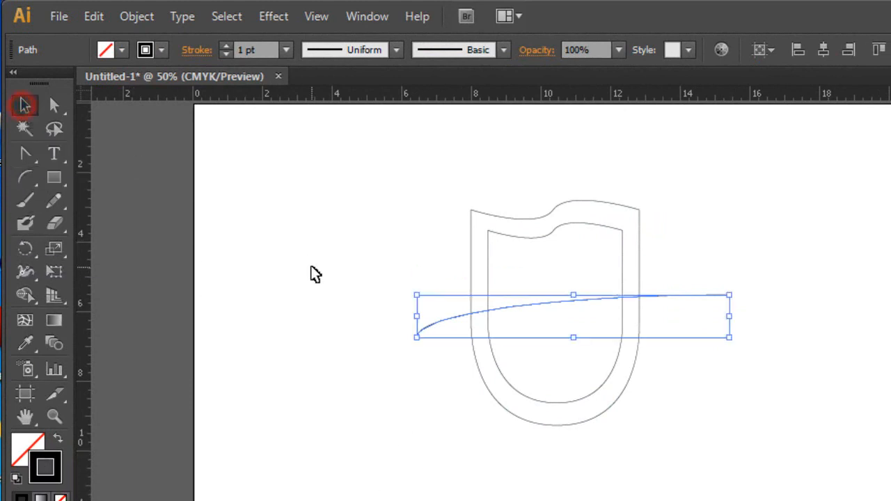
click(316, 270)
Step: Split the two shields along the arc with the Pathfinder Divide operation, and deselect the result
drag(432, 172, 645, 446)
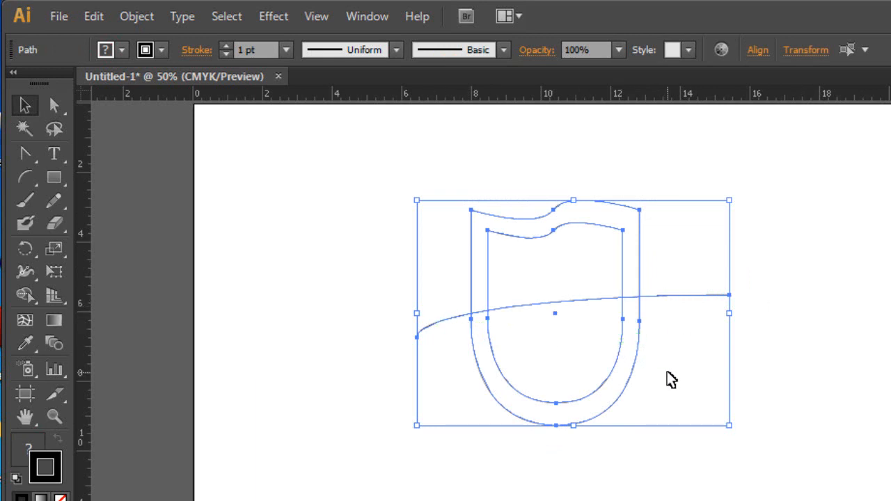
click(373, 21)
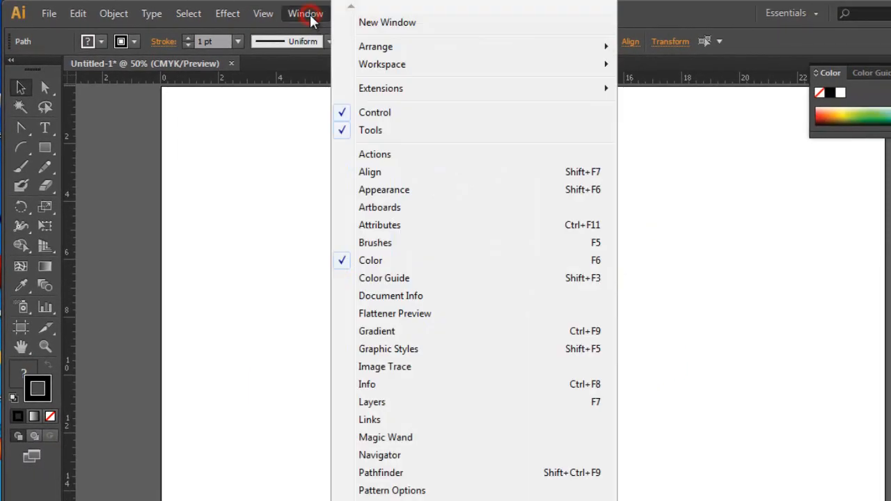
click(381, 474)
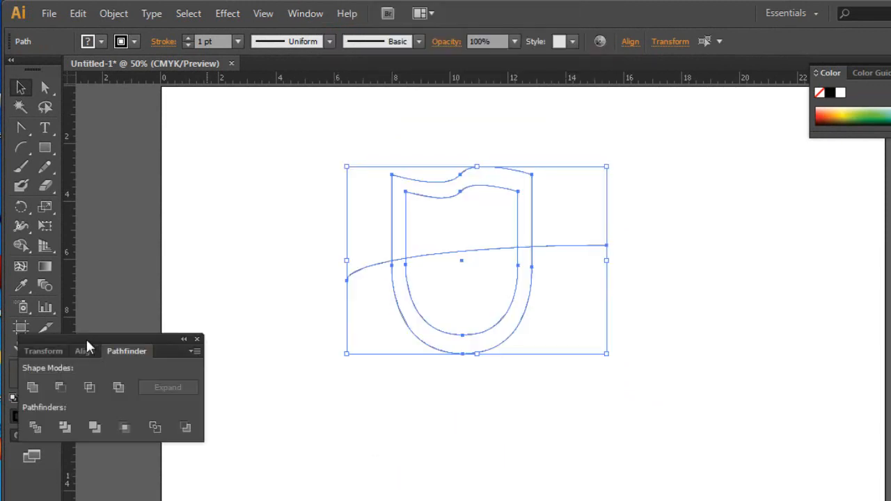
drag(84, 342, 856, 274)
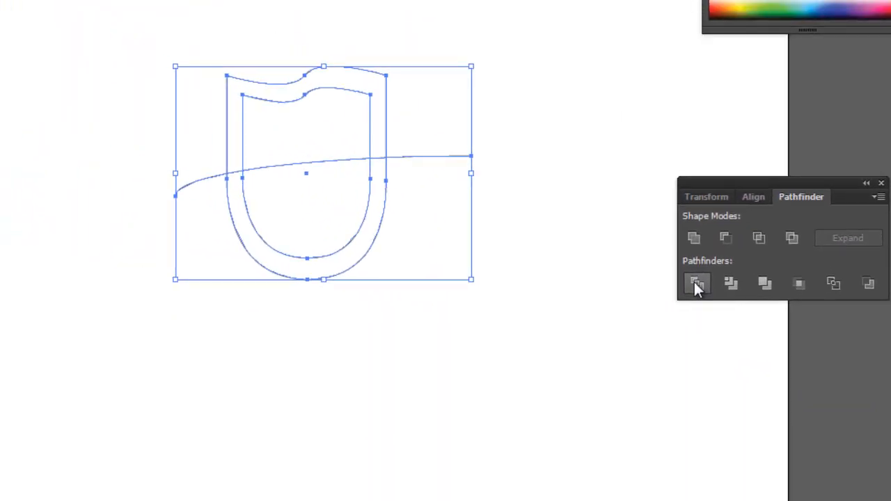
click(696, 284)
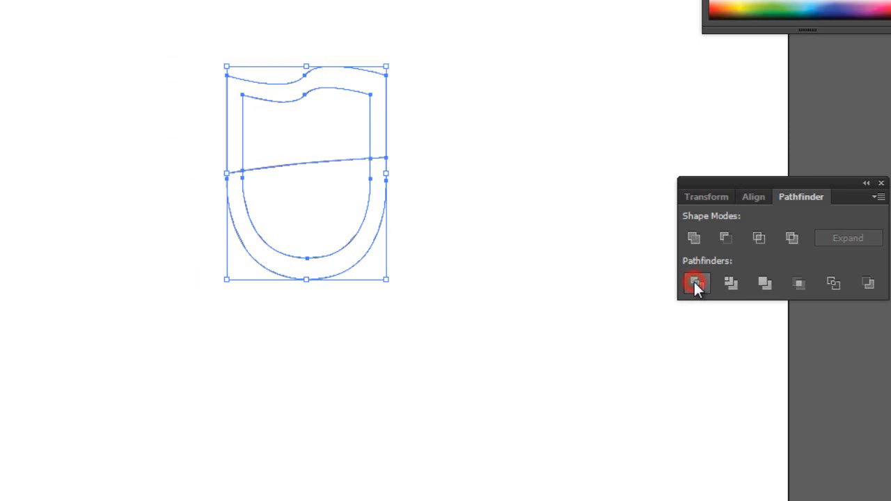
click(124, 147)
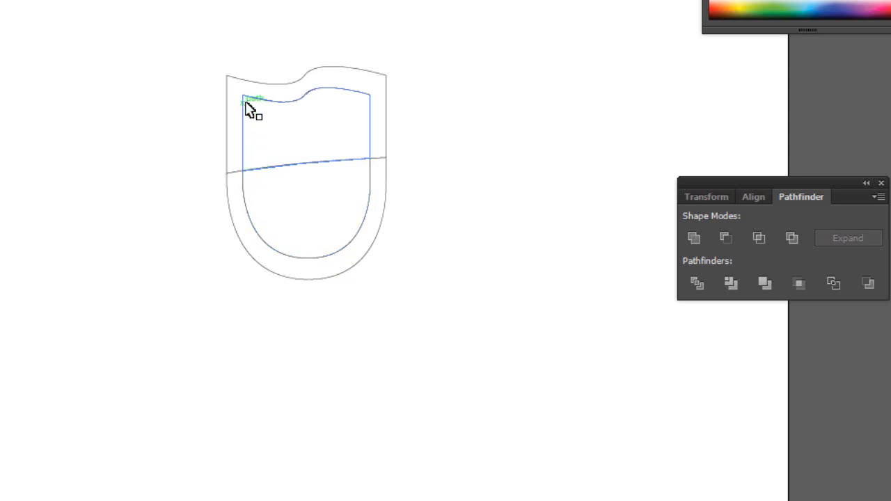
Step: Ungroup the divided shield artwork into separate pieces and deselect them
right_click(269, 134)
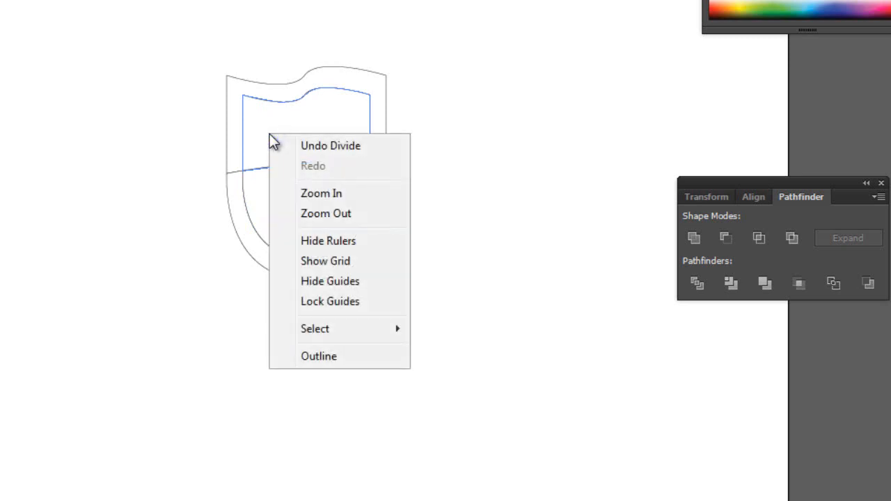
click(241, 159)
right_click(242, 159)
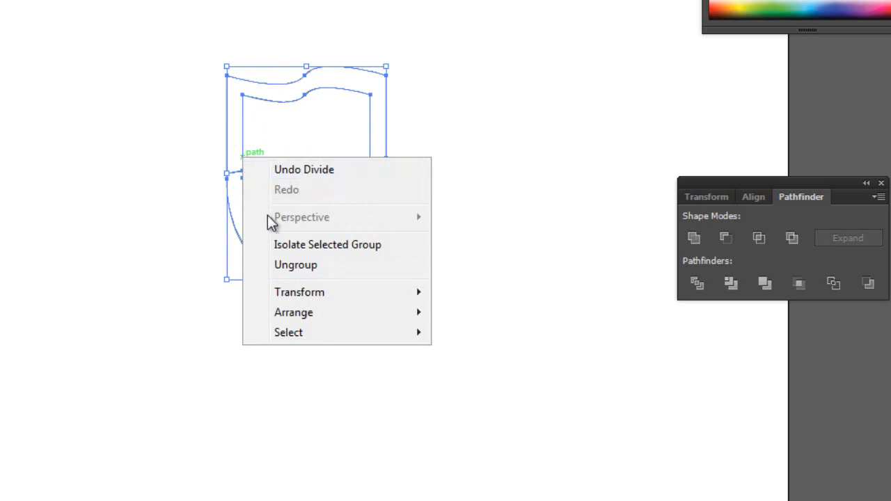
click(287, 267)
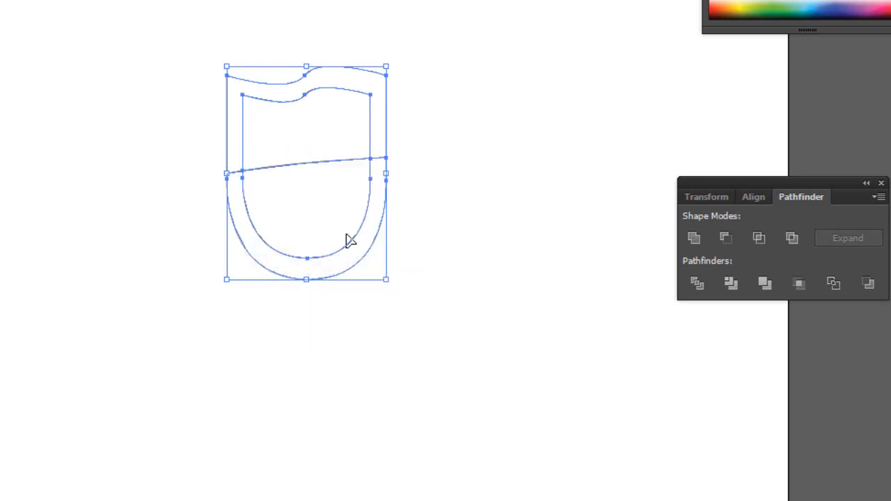
click(173, 167)
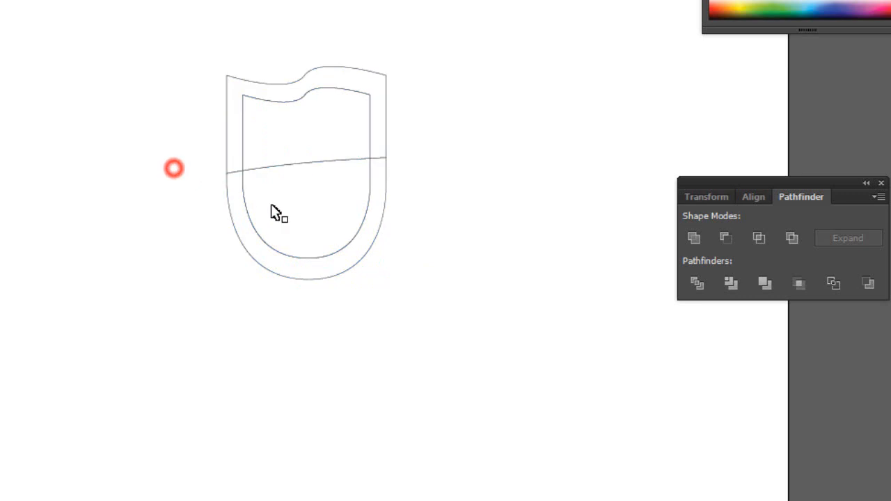
Step: Select individual inner and border pieces of the shield to check that they are separate, and deselect them
click(253, 236)
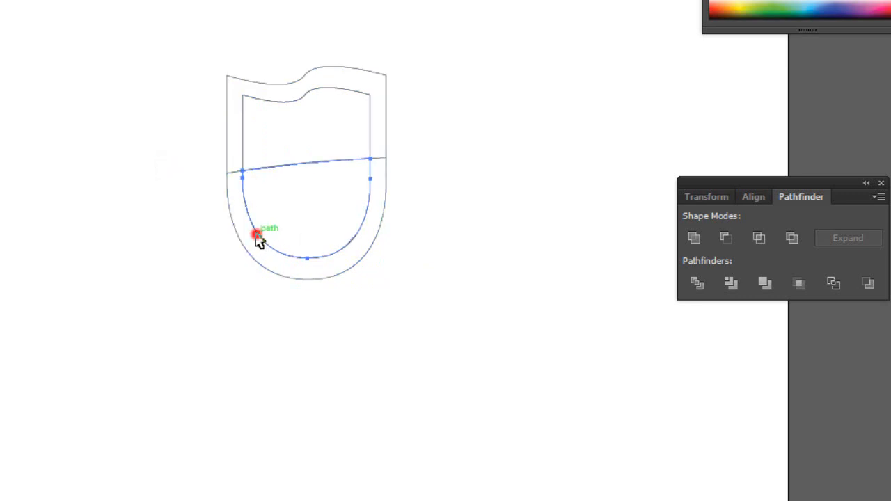
click(325, 89)
shift+click(386, 101)
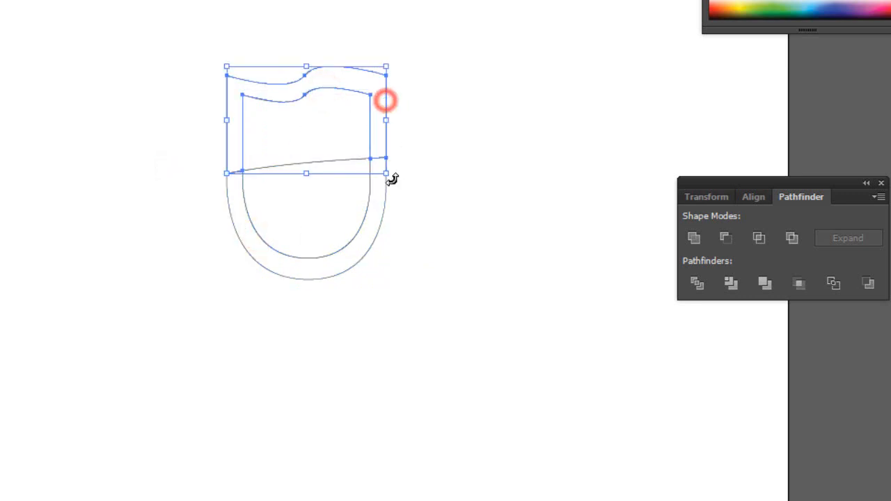
click(382, 211)
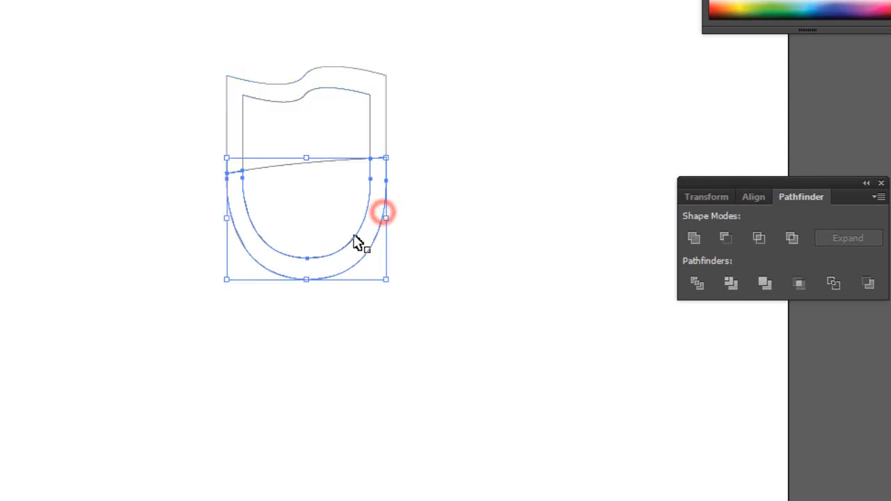
click(227, 120)
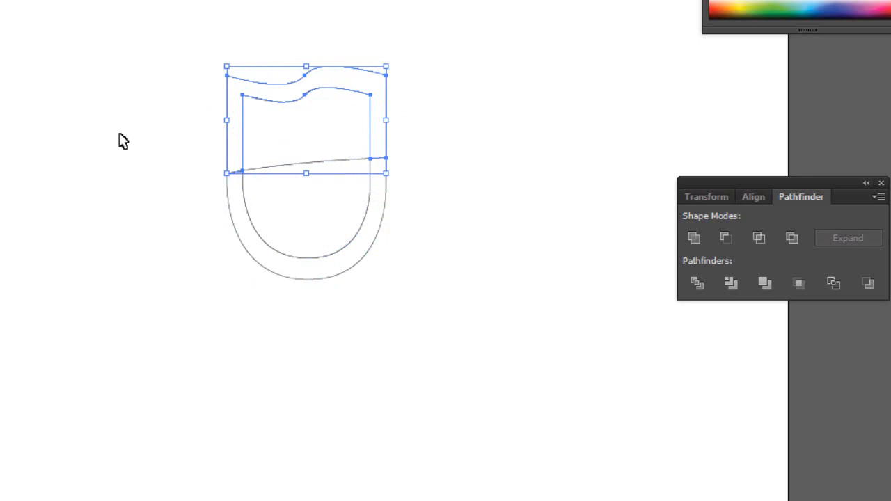
click(164, 237)
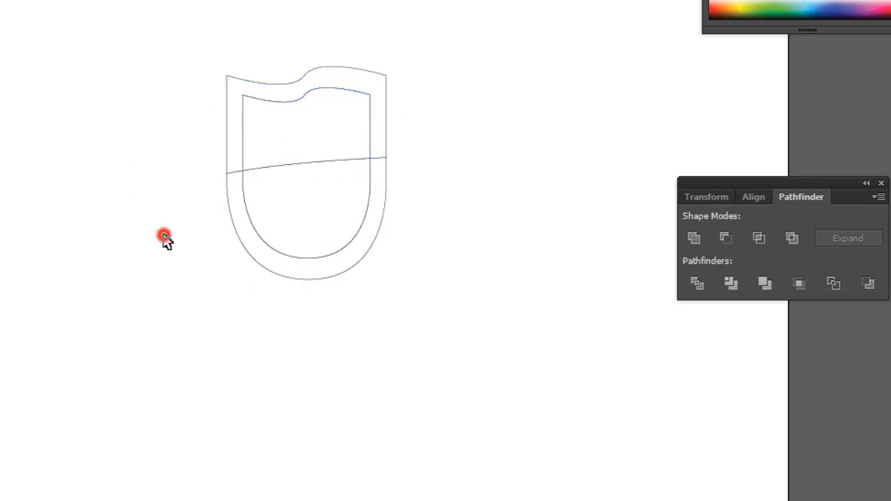
Step: Fill the upper and lower pieces of the shield's border with the Orange, Yellow linear gradient preset
click(230, 141)
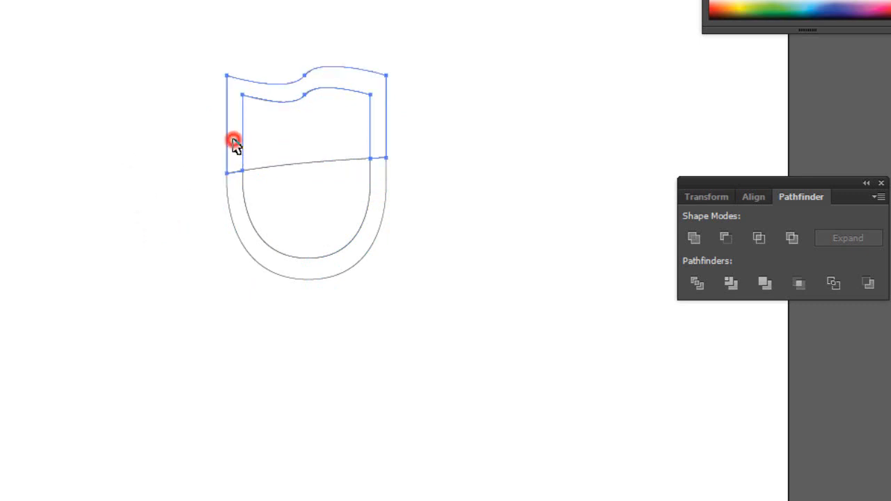
shift+click(236, 211)
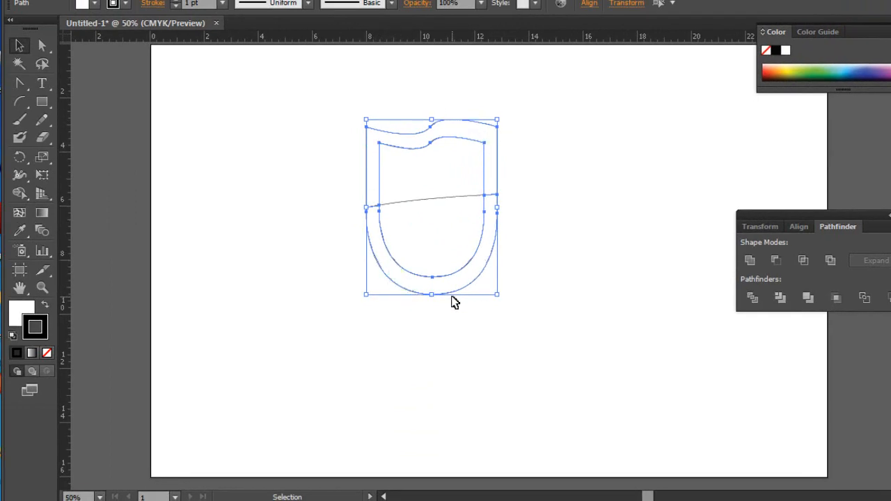
click(19, 309)
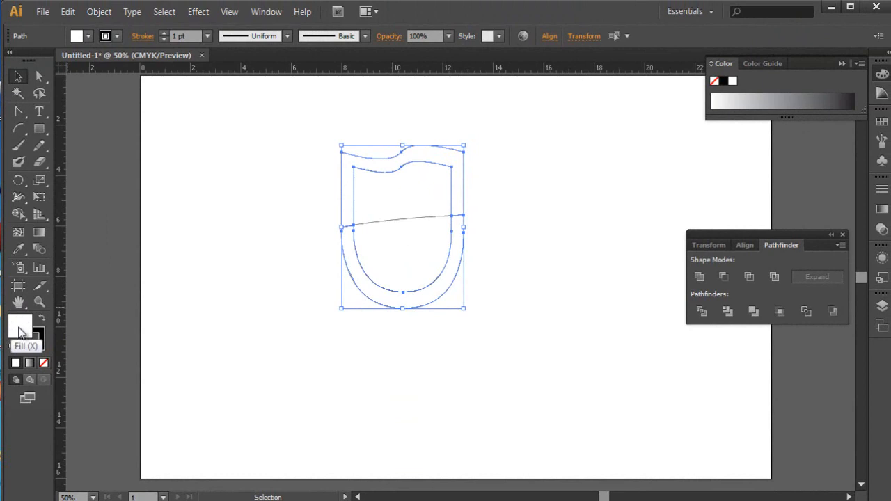
double_click(38, 235)
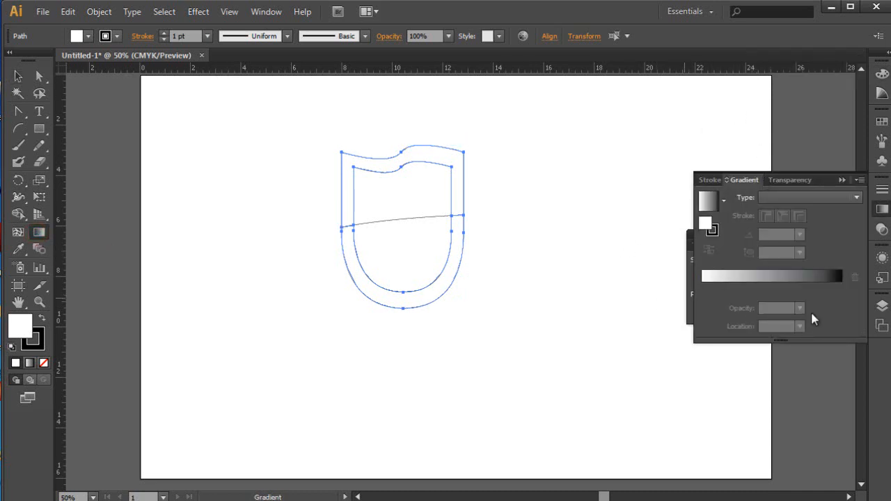
click(771, 287)
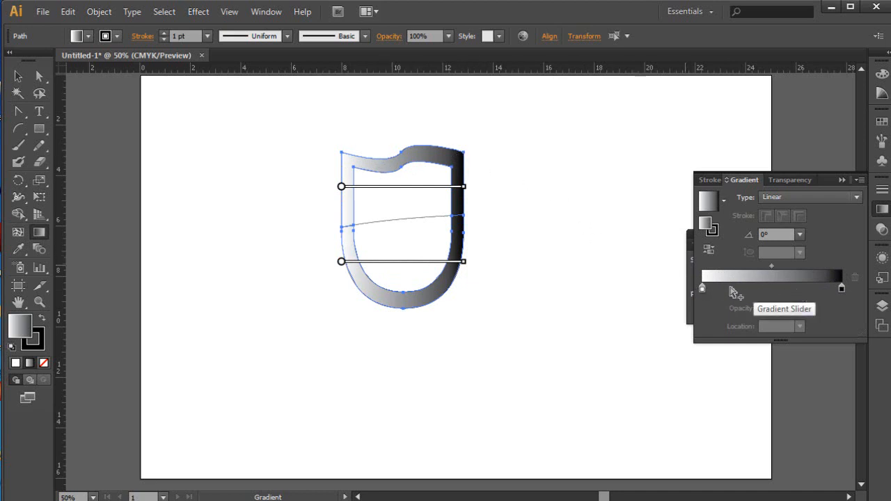
click(725, 200)
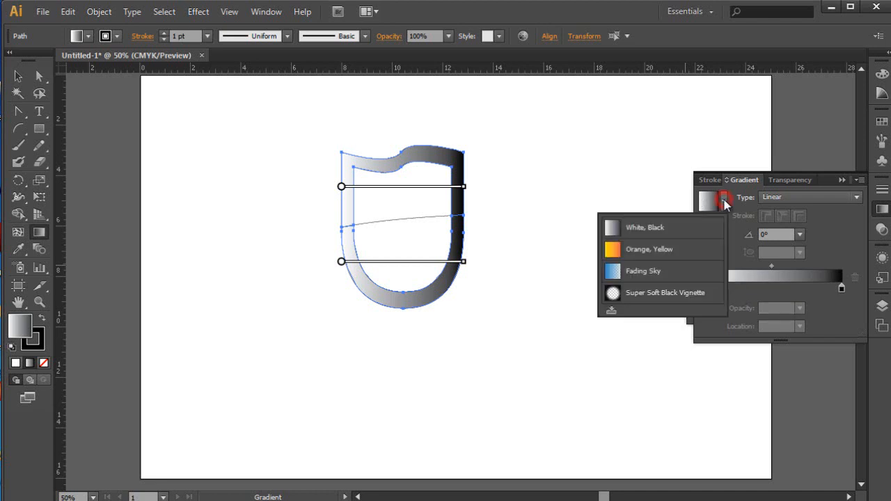
click(641, 255)
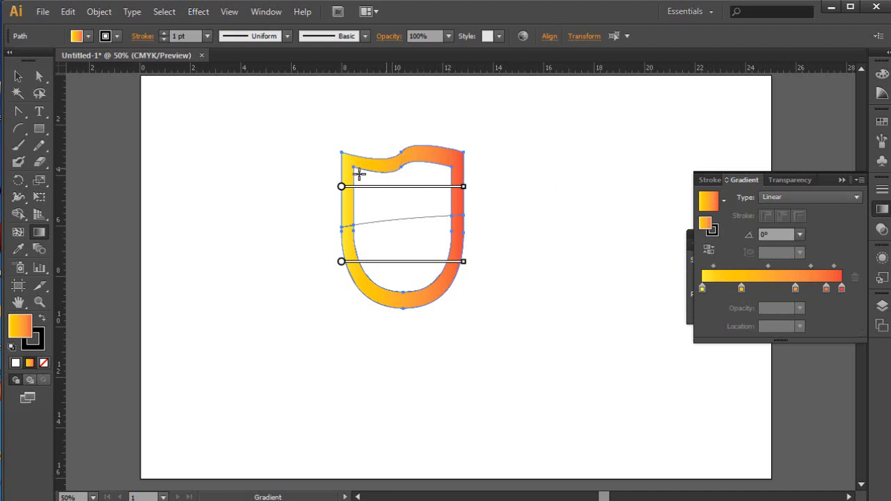
Step: Duplicate the border gradient's middle orange stop at 41.87% and replace the yellow starting stop with the golden stop at 0%
double_click(842, 289)
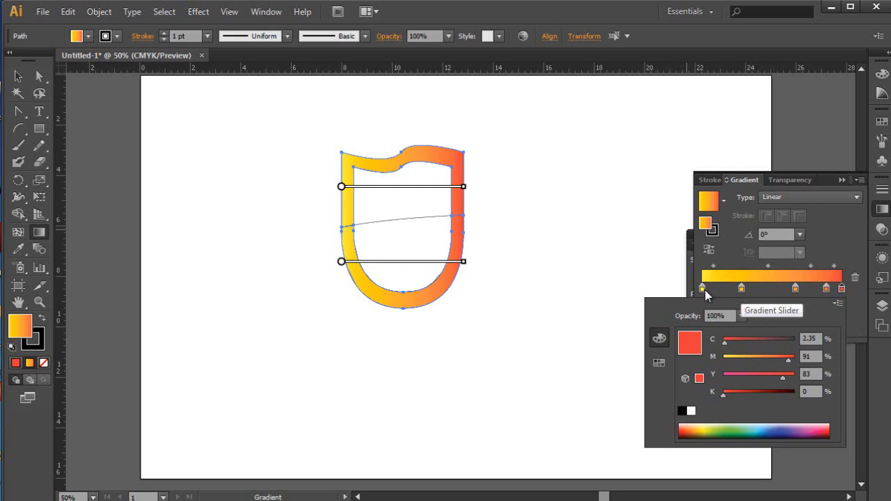
click(742, 289)
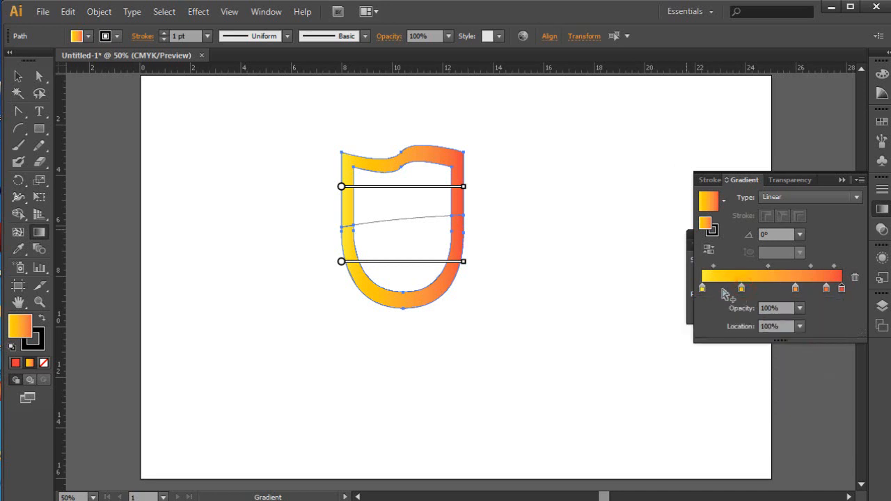
drag(741, 290, 727, 299)
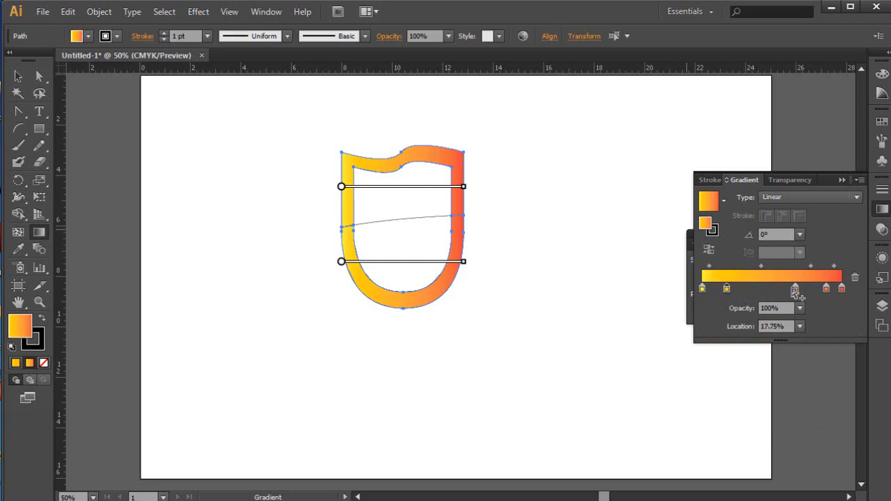
drag(795, 289, 762, 291)
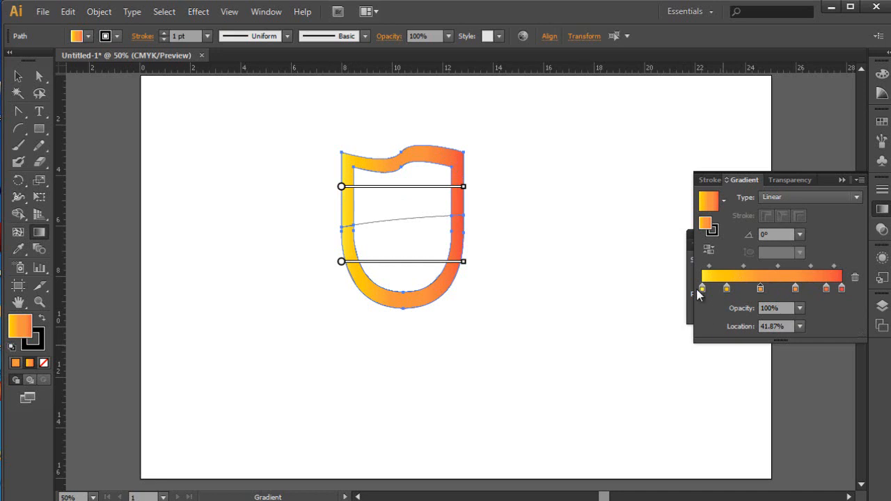
mouse_move(702, 290)
mouse_down()
mouse_move(704, 314)
mouse_move(700, 298)
mouse_up()
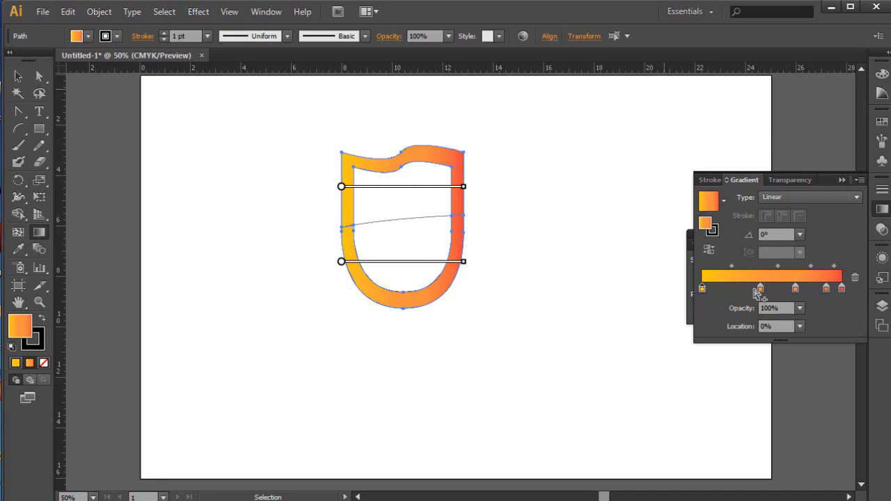
Step: Move the border gradient's three middle stops to 22.17%, 51.09% and 74.48%
drag(760, 290, 732, 291)
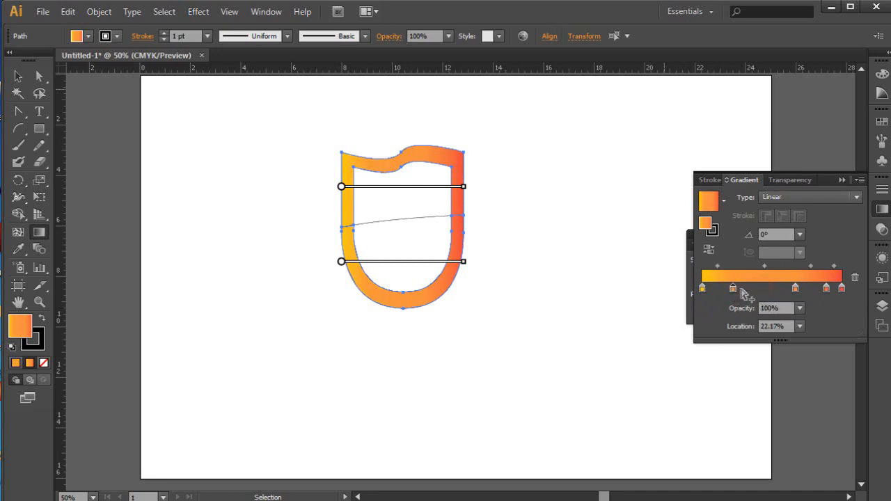
drag(796, 289, 774, 291)
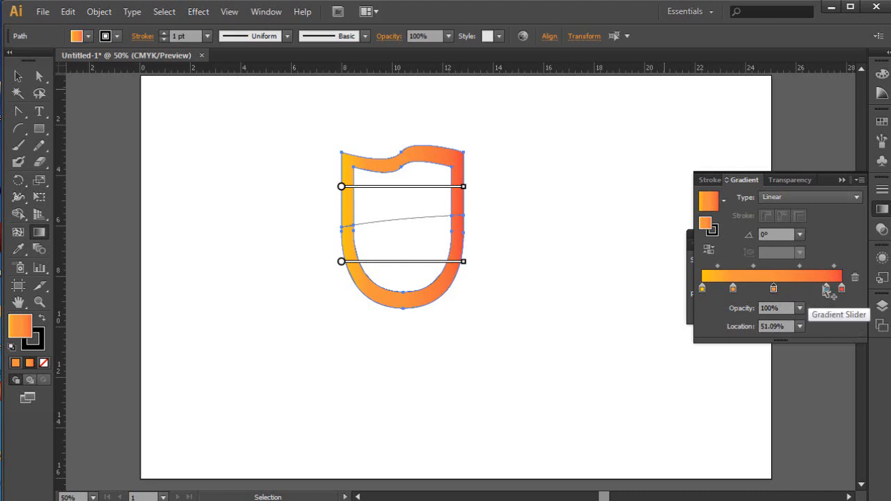
drag(826, 291, 806, 291)
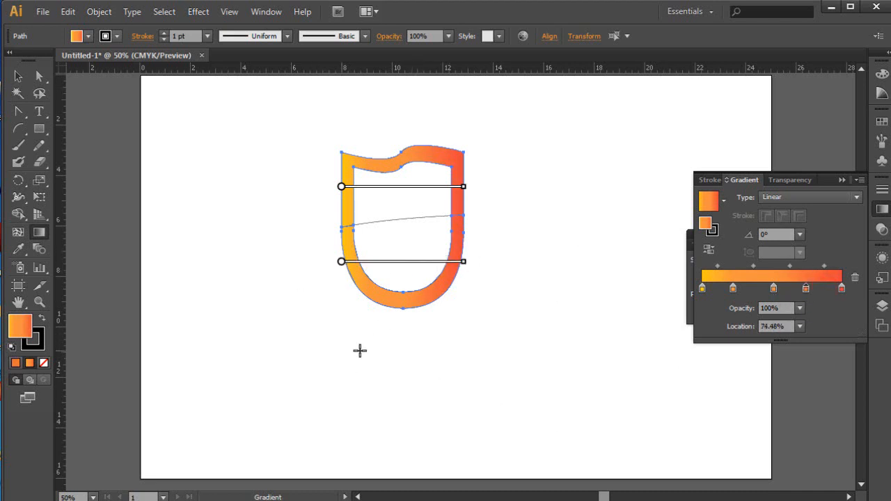
Step: Fill the shield's lower inner piece with the Fading Sky linear gradient preset
click(18, 77)
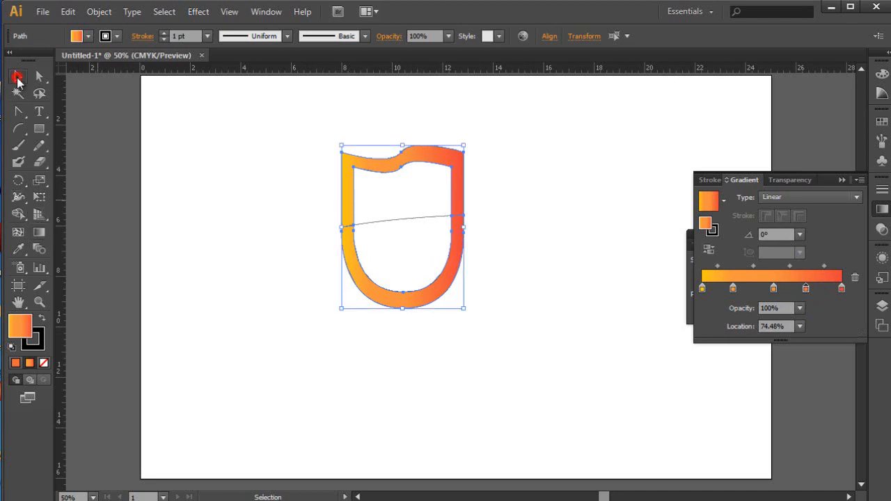
click(289, 331)
click(380, 254)
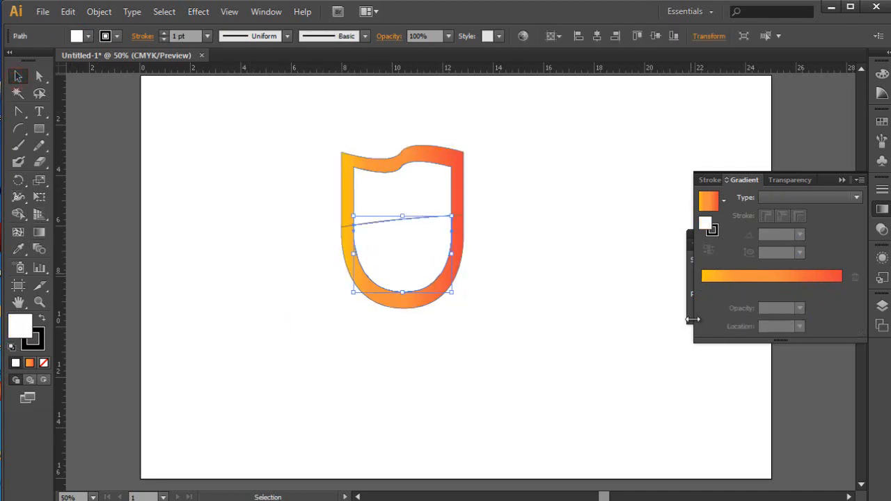
click(771, 291)
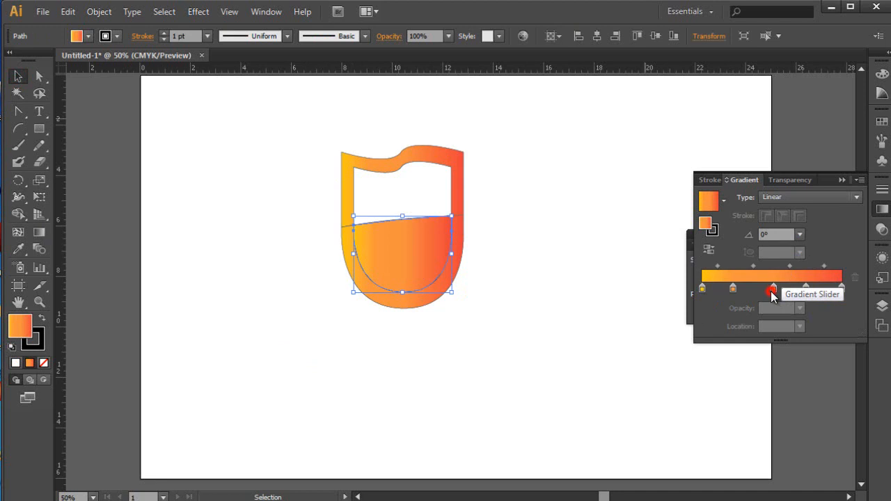
click(724, 202)
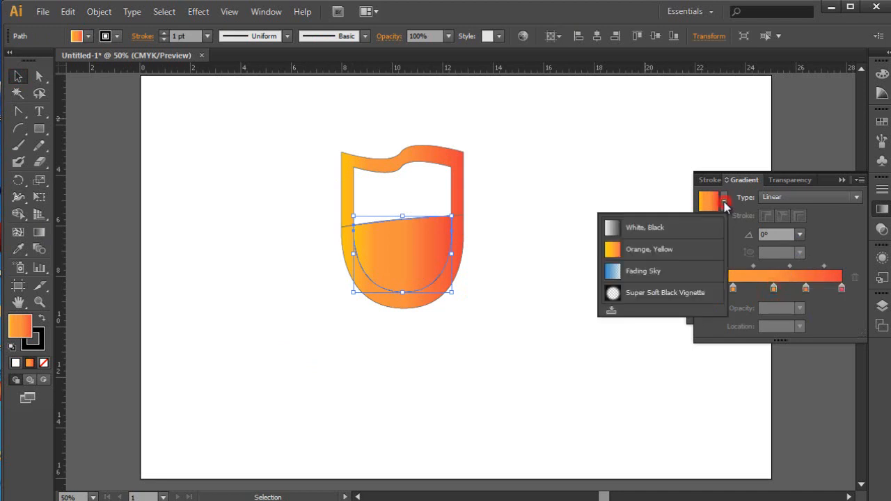
click(651, 277)
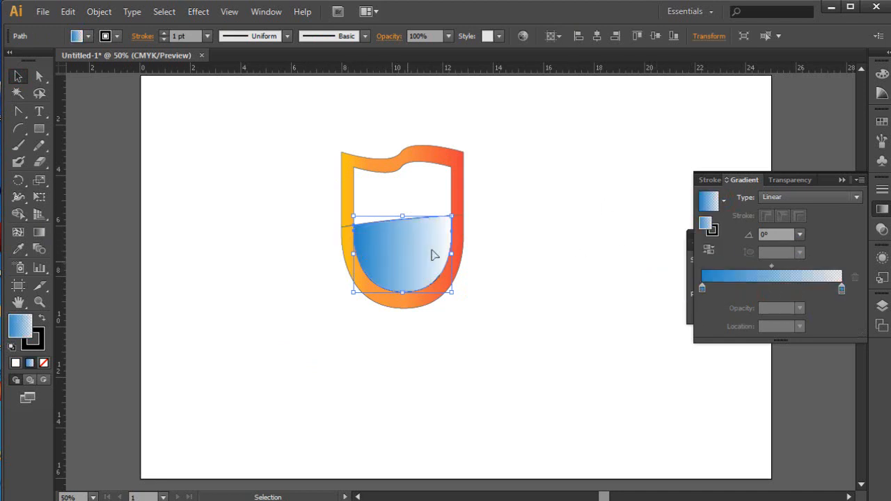
Step: Fill the shield's upper inner piece with the same blue gradient, reversing its stops to transparent at 0% and opaque blue at 100%
click(401, 195)
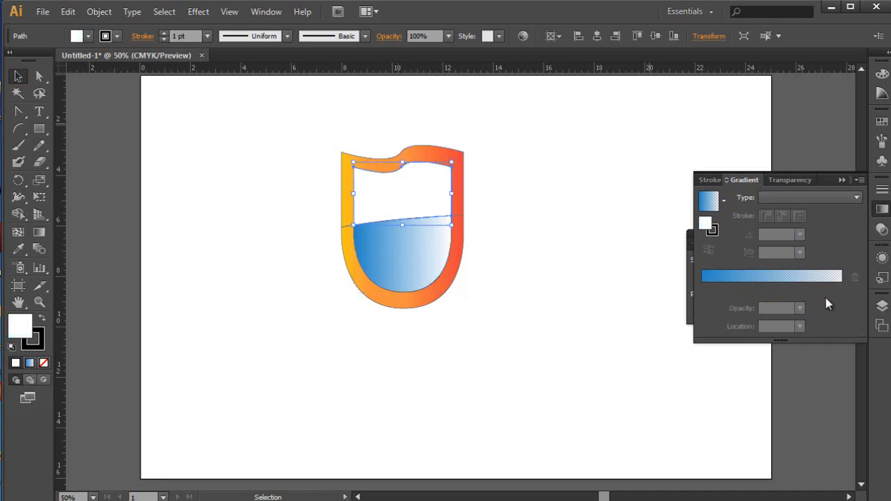
click(760, 292)
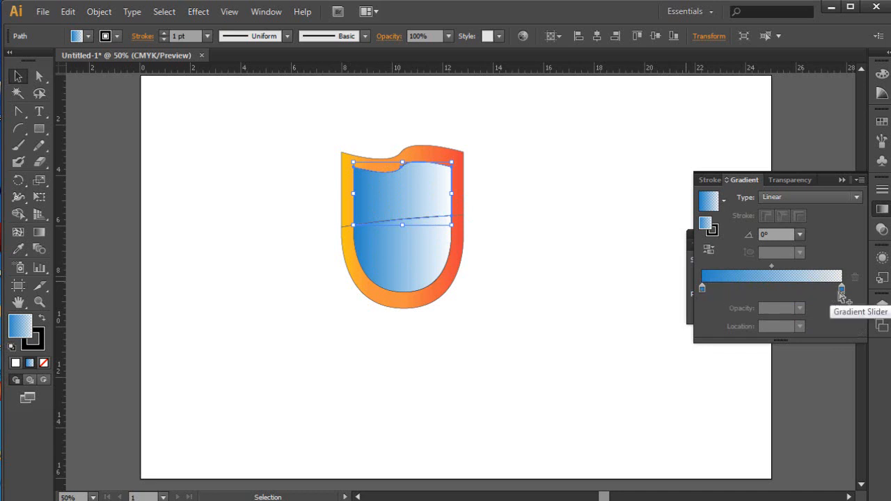
drag(842, 289, 762, 291)
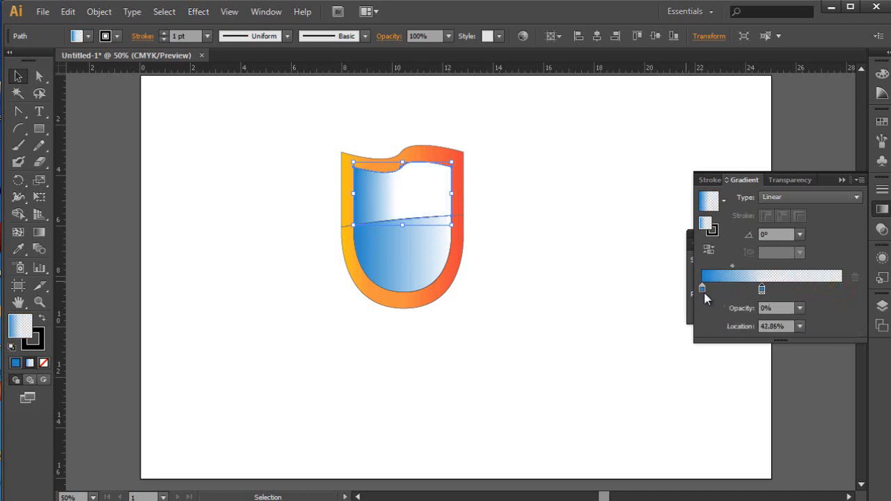
drag(703, 294, 831, 289)
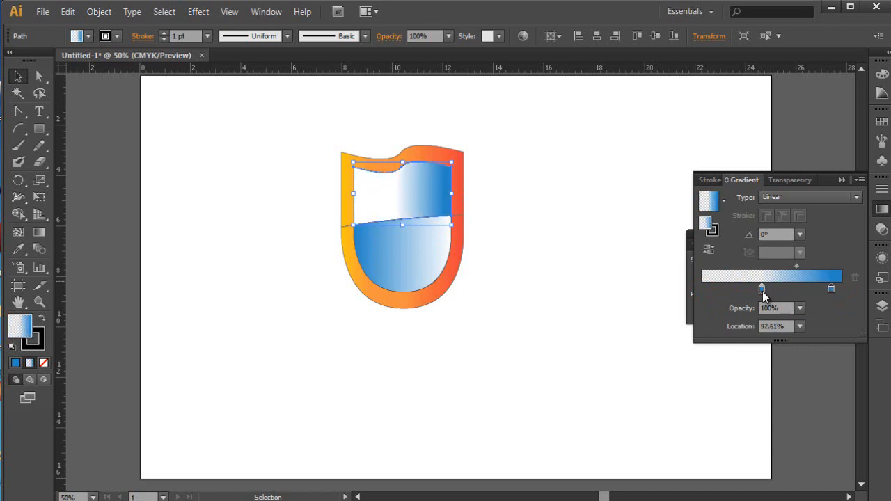
drag(763, 291, 702, 291)
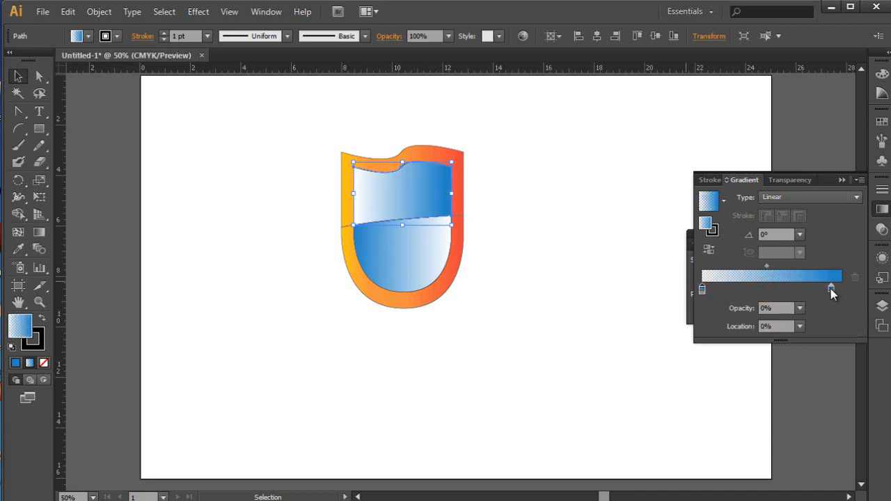
drag(833, 293, 843, 291)
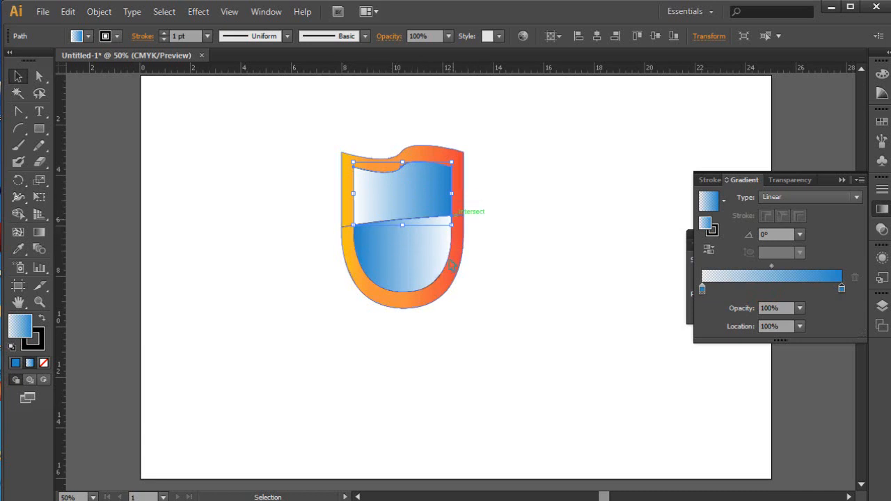
click(500, 322)
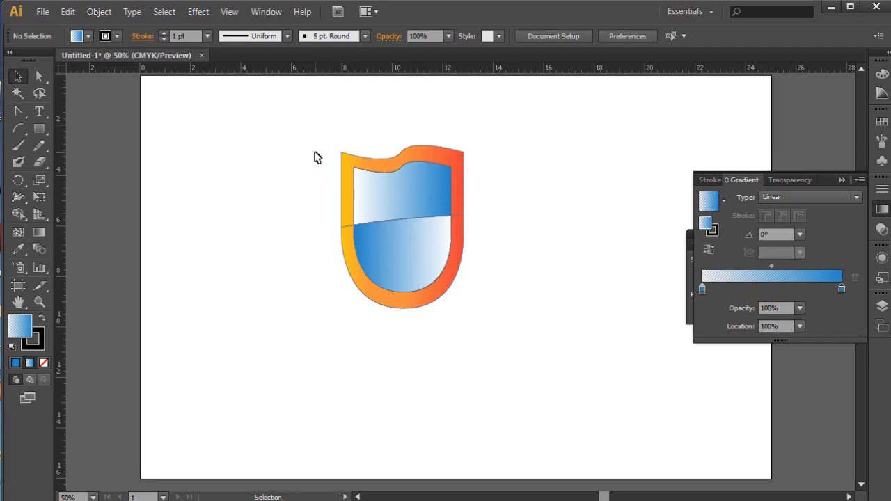
Step: Remove the stroke from all pieces of the shield and deselect them
drag(312, 139, 499, 315)
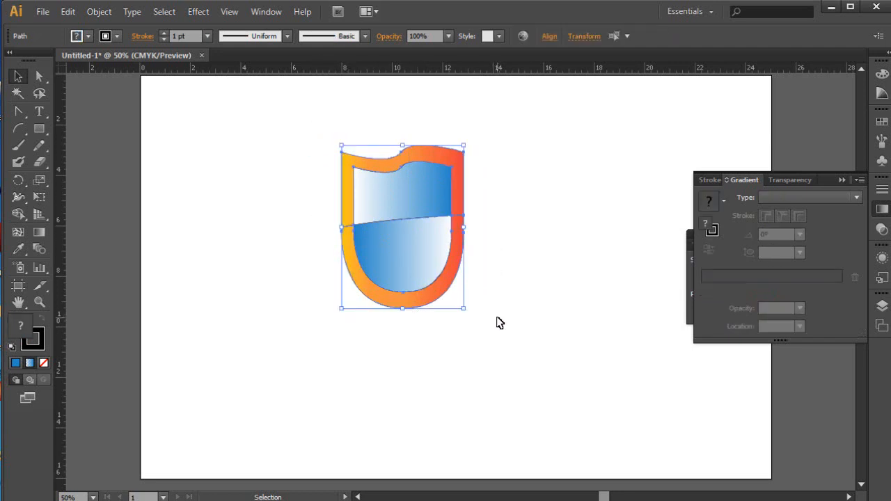
click(44, 343)
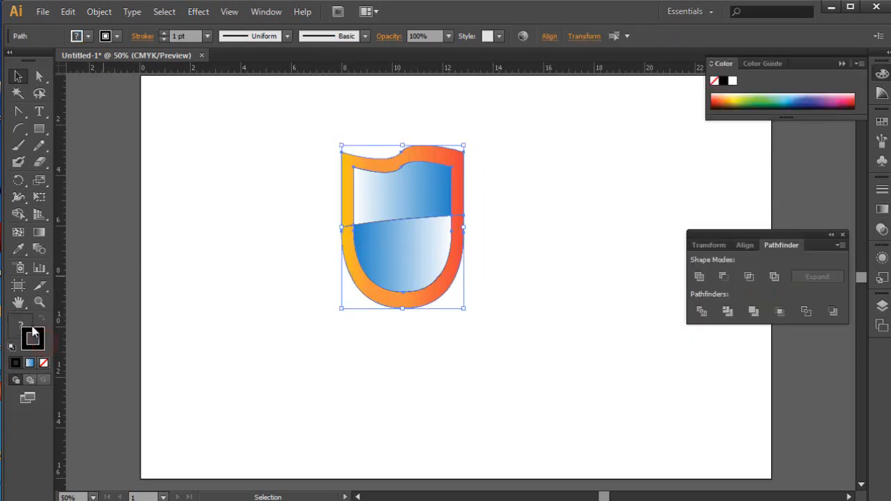
click(44, 363)
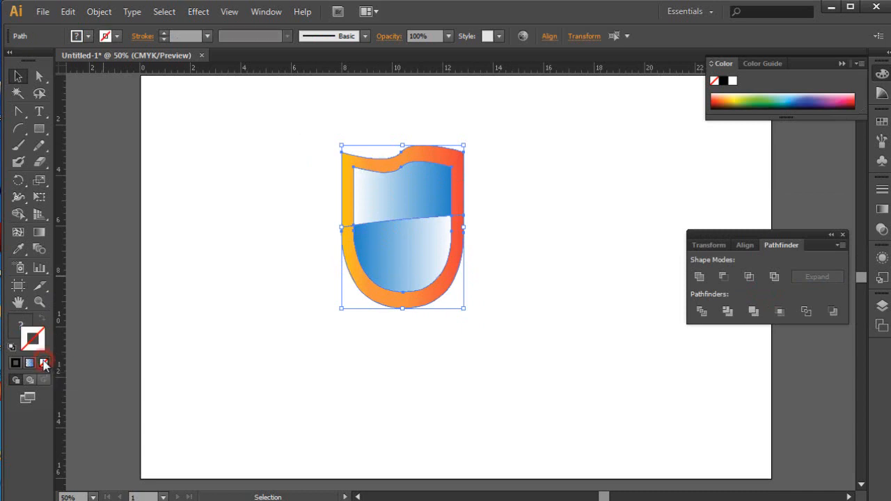
click(293, 359)
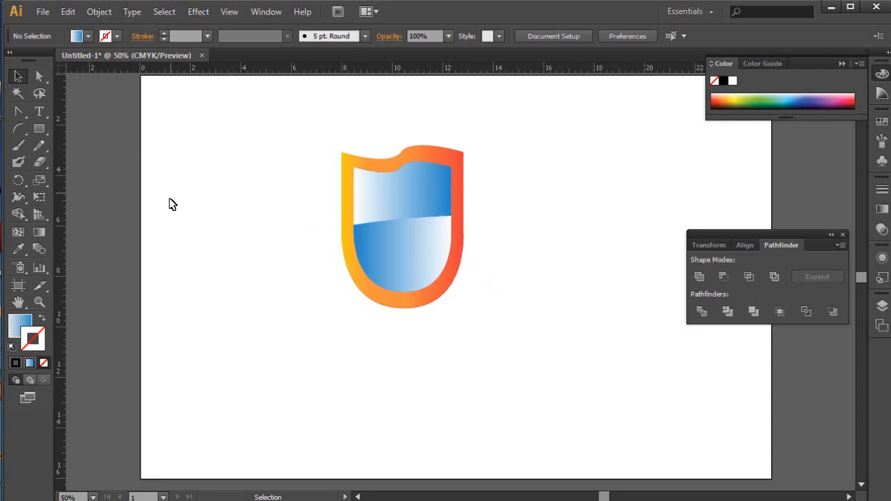
Step: Add the text UPS LAB at 72 pt beside the lower right of the shield
click(39, 113)
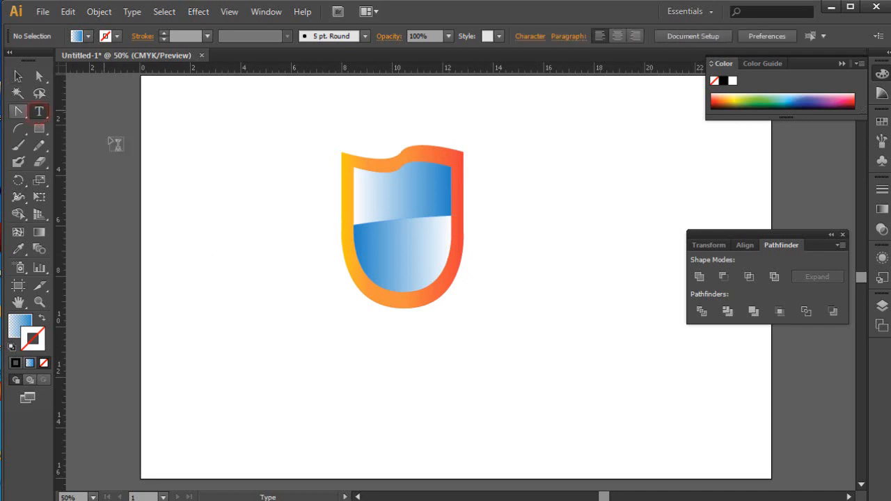
click(487, 276)
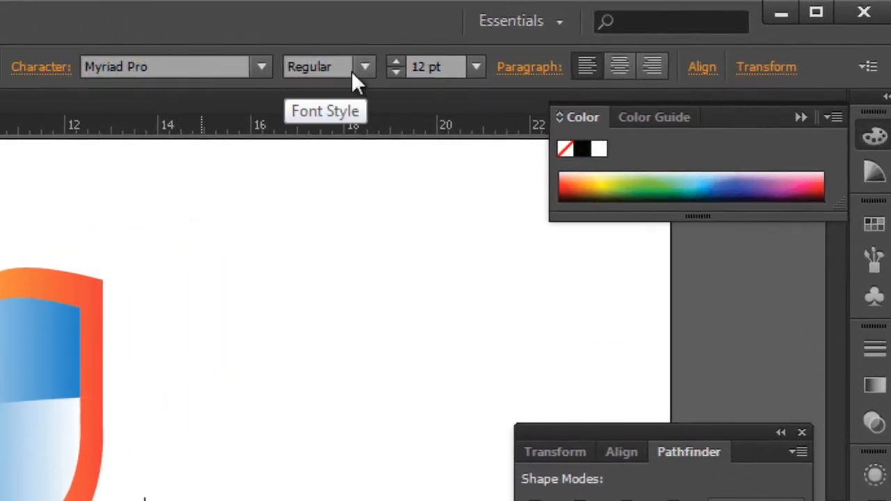
click(473, 67)
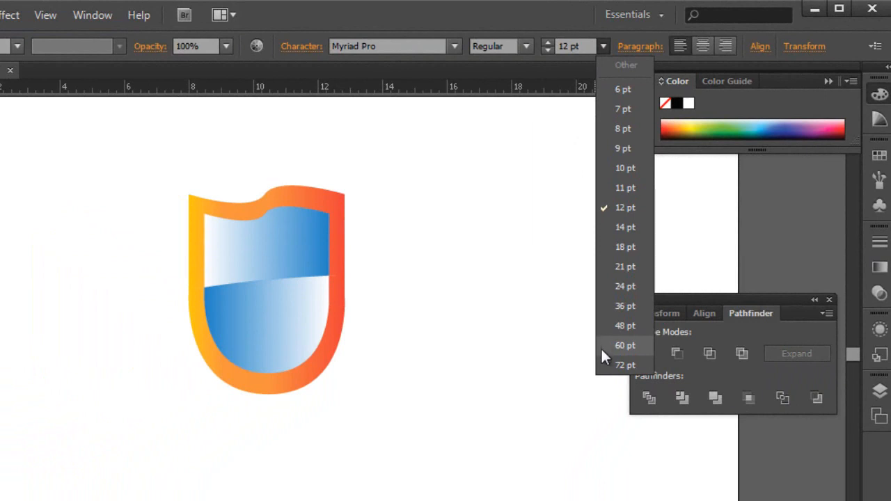
click(604, 361)
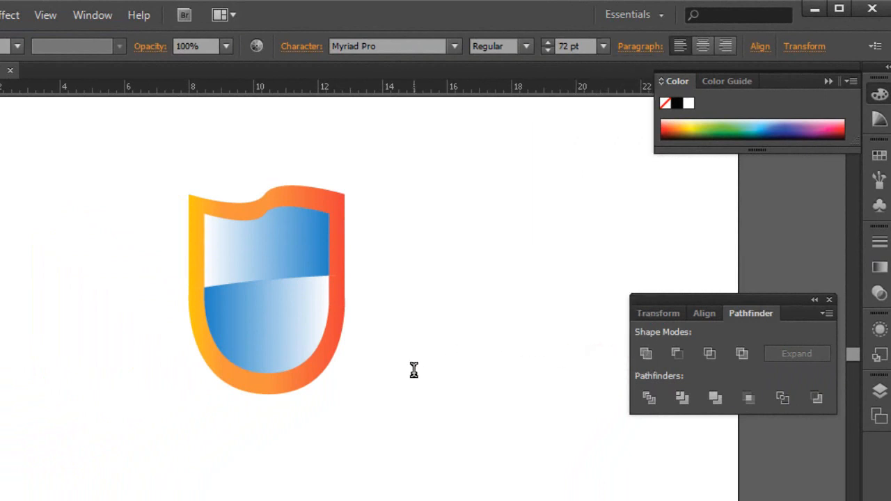
text(UPS LAB)
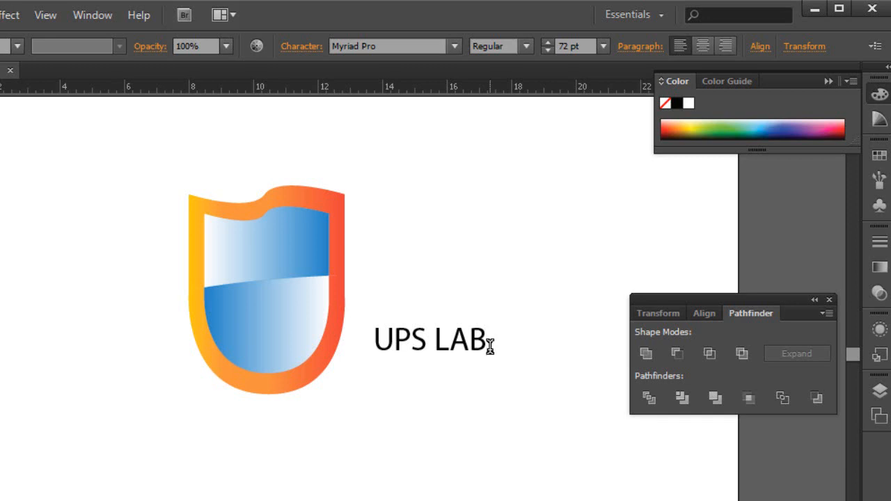
Step: Browse through the fonts for the UPS LAB text and set it to Terminator Two
drag(489, 346, 366, 342)
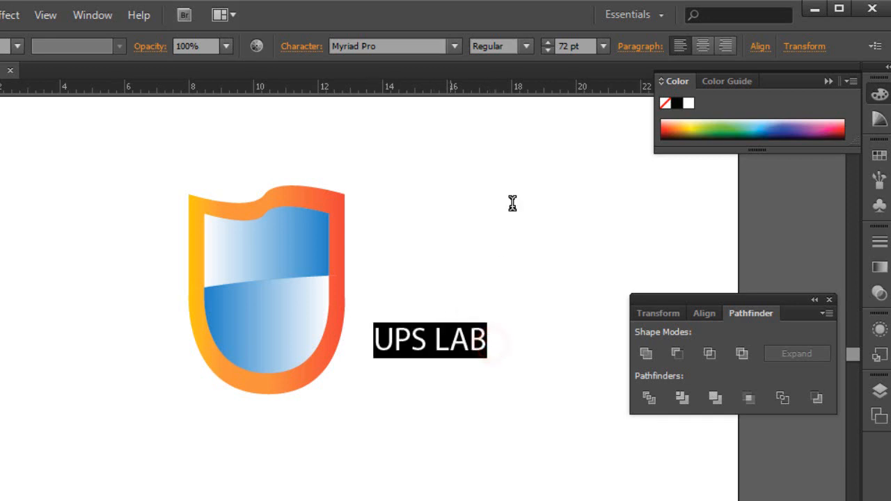
click(357, 46)
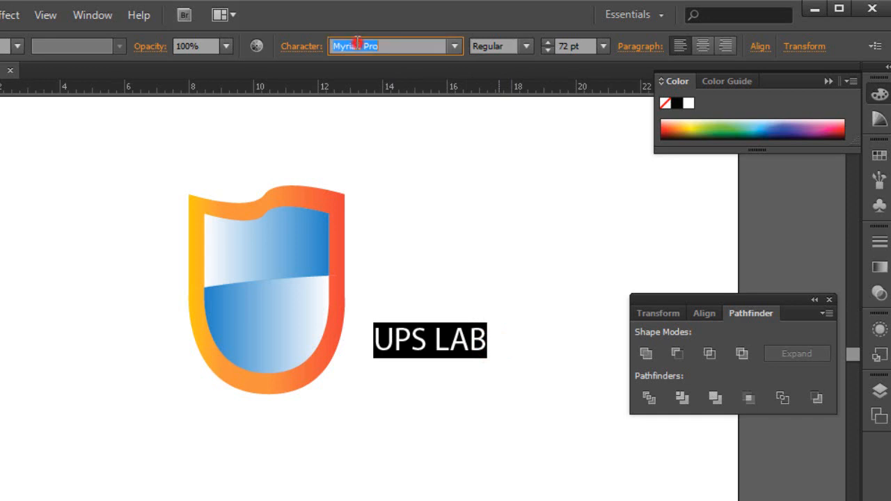
key(Down)
key(Down)
key(Down)
key(Down)
key(Down)
key(Down)
key(Down)
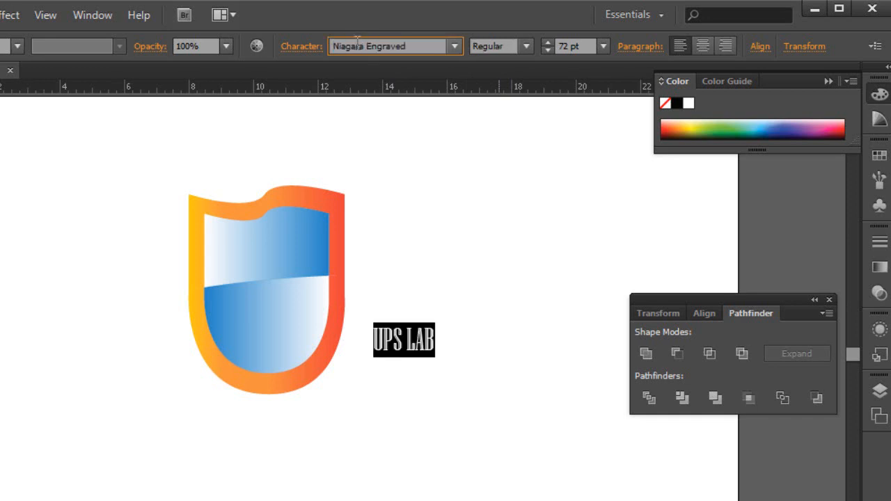
key(Down)
key(Down)
key(Down)
key(Down)
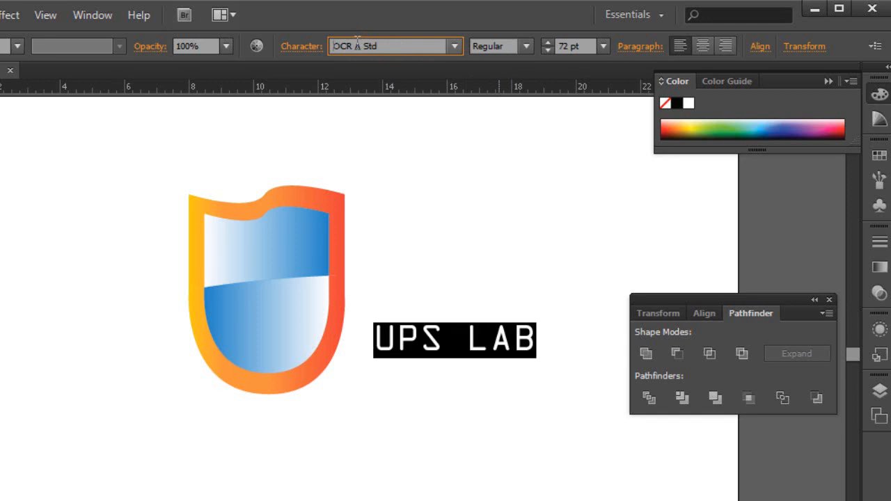
key(Down)
key(Down)
key(Down)
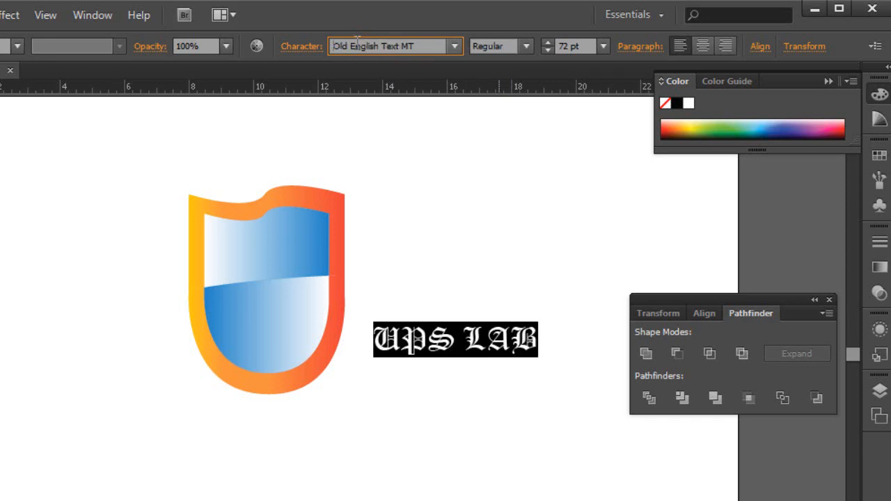
key(Down)
key(Down)
key(Down)
key(Down)
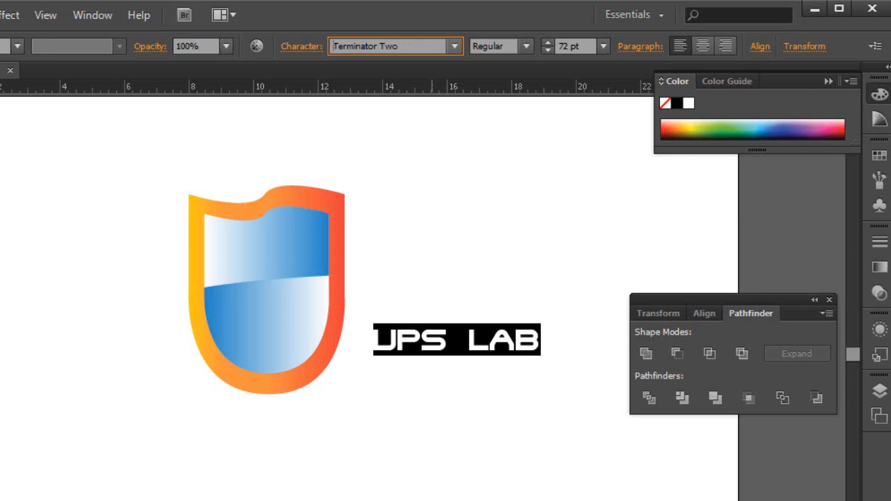
key(Escape)
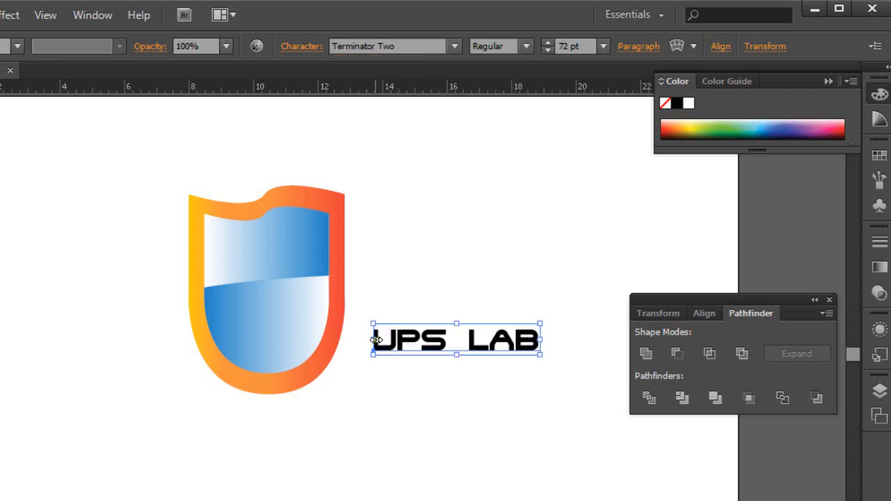
Step: Apply a green stroke to the UPS LAB text and pick green as its fill color
double_click(512, 353)
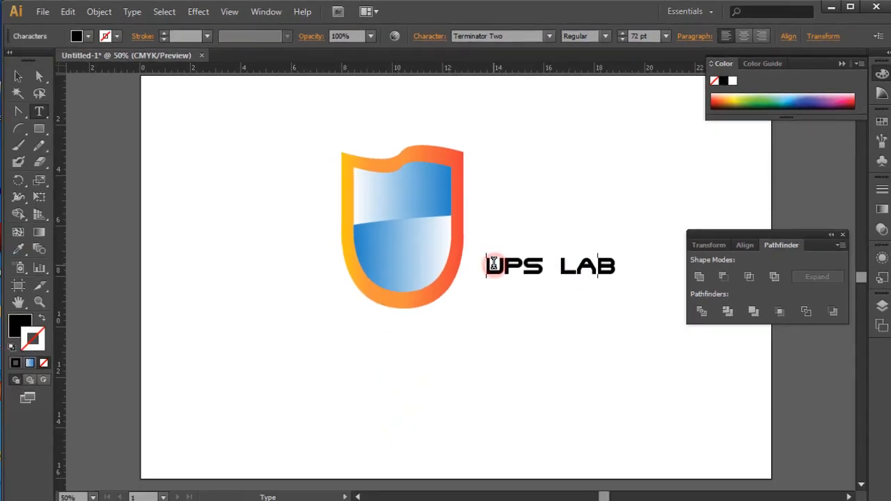
drag(375, 340, 545, 346)
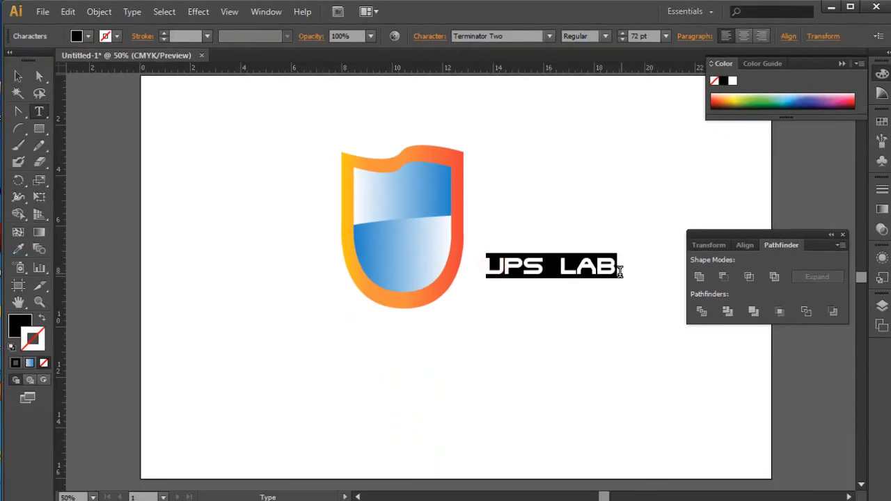
click(766, 102)
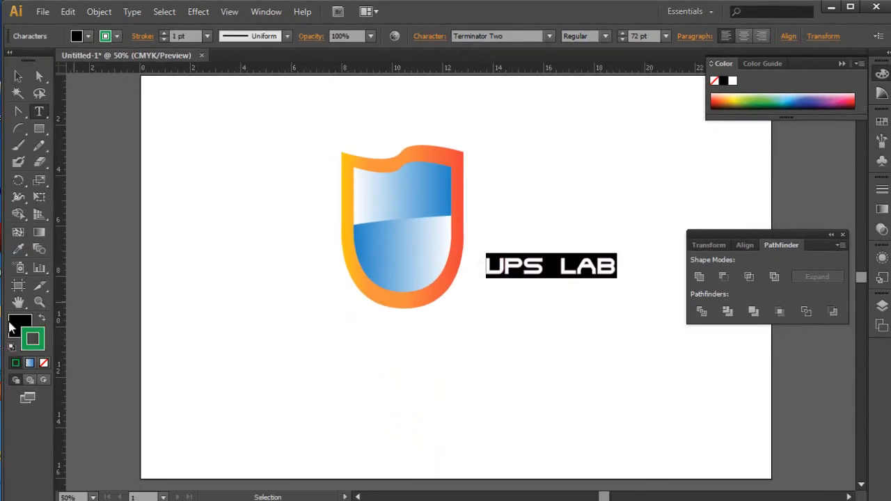
click(11, 324)
click(768, 98)
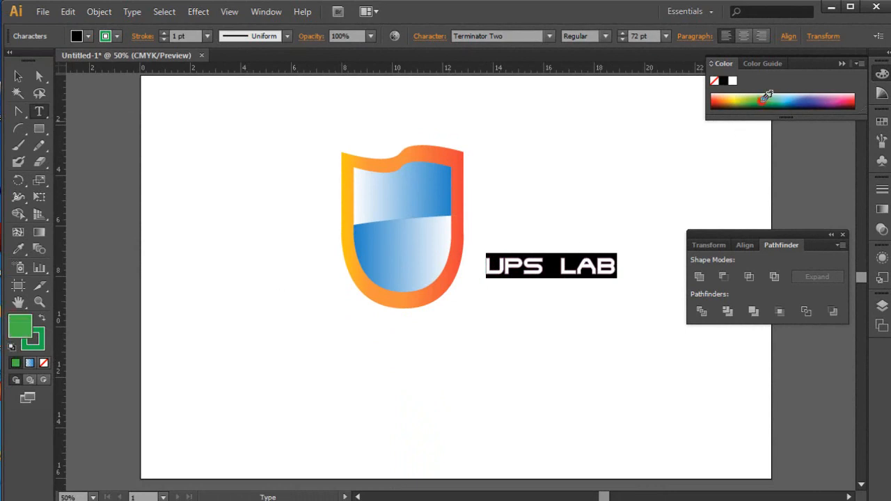
Step: Change the fill of the whole UPS LAB text to a dark violet-blue
click(568, 270)
key(ctrl+a)
click(813, 91)
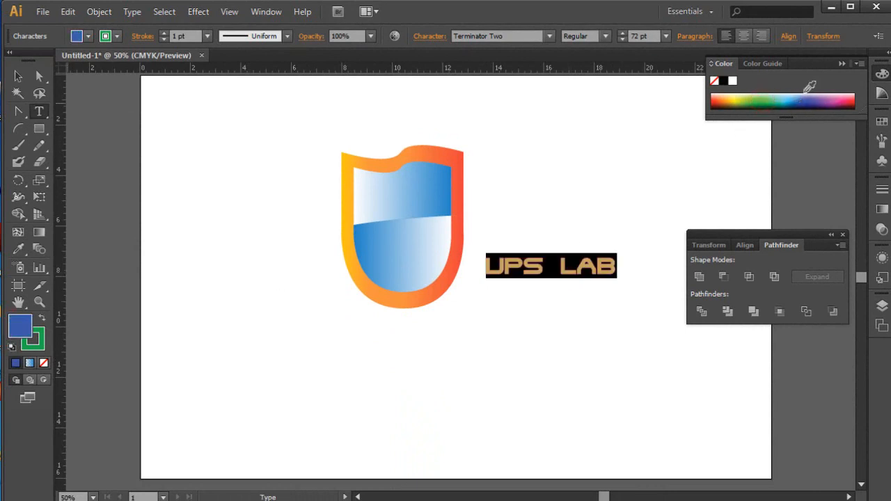
click(817, 97)
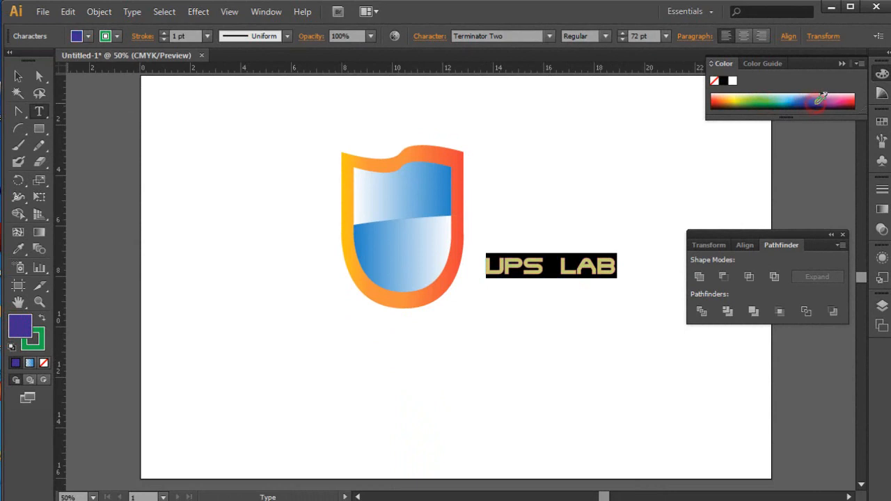
click(569, 267)
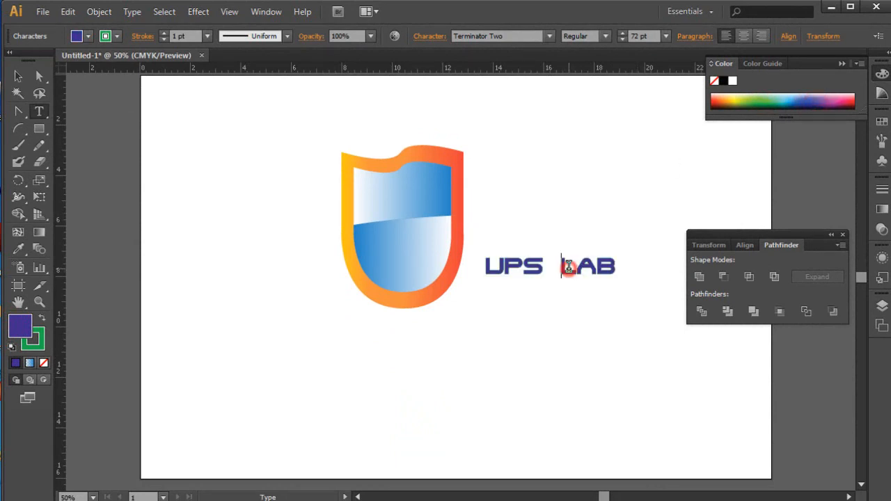
Step: Stretch the UPS LAB text taller to 127.38 pt, move it close to the shield's lower-right edge, and deselect it
drag(515, 275, 523, 286)
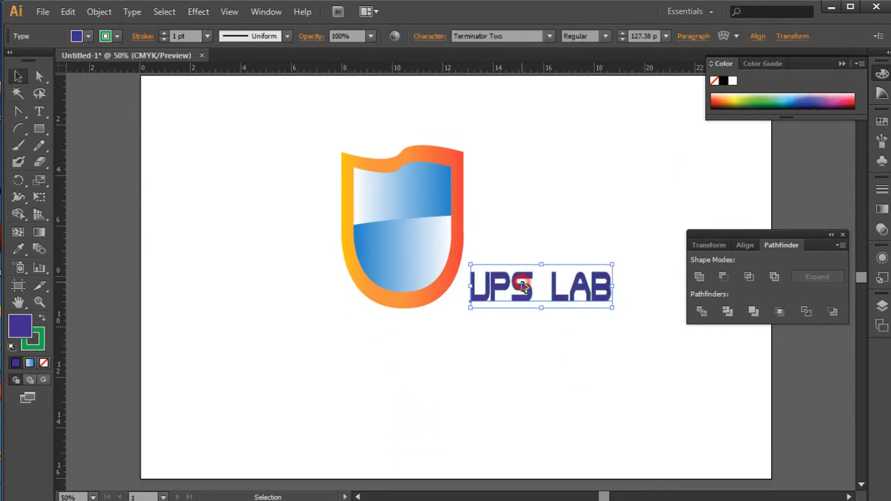
click(624, 385)
drag(330, 341, 268, 356)
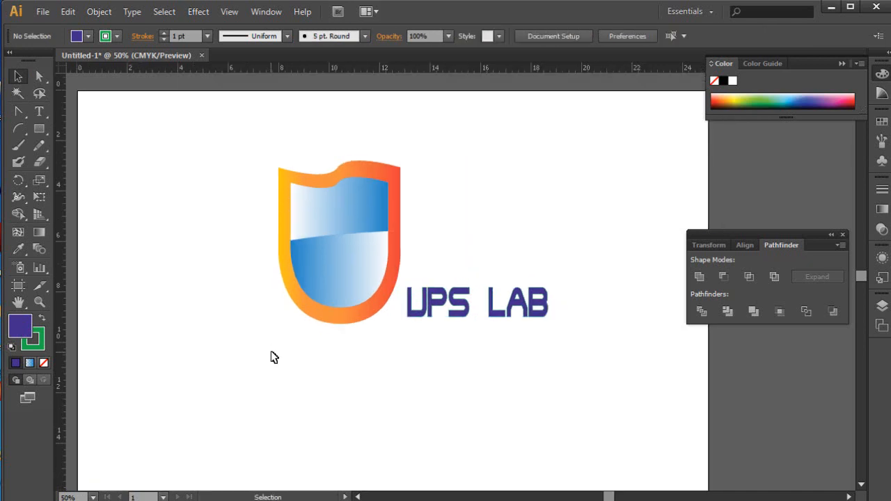